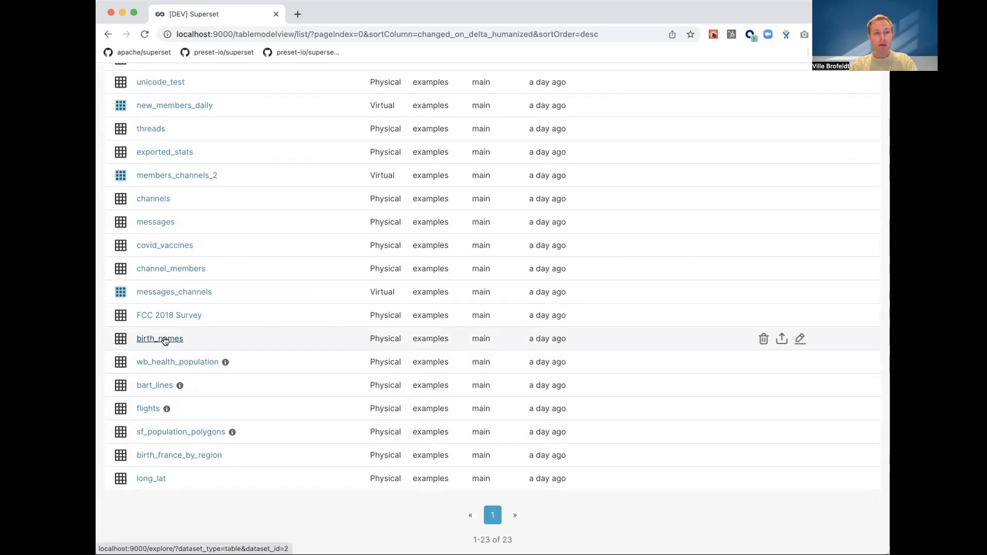
- Create a time-series line chart from the birth_names dataset with sum__num as metric and name as dimension
left_click(165, 339)
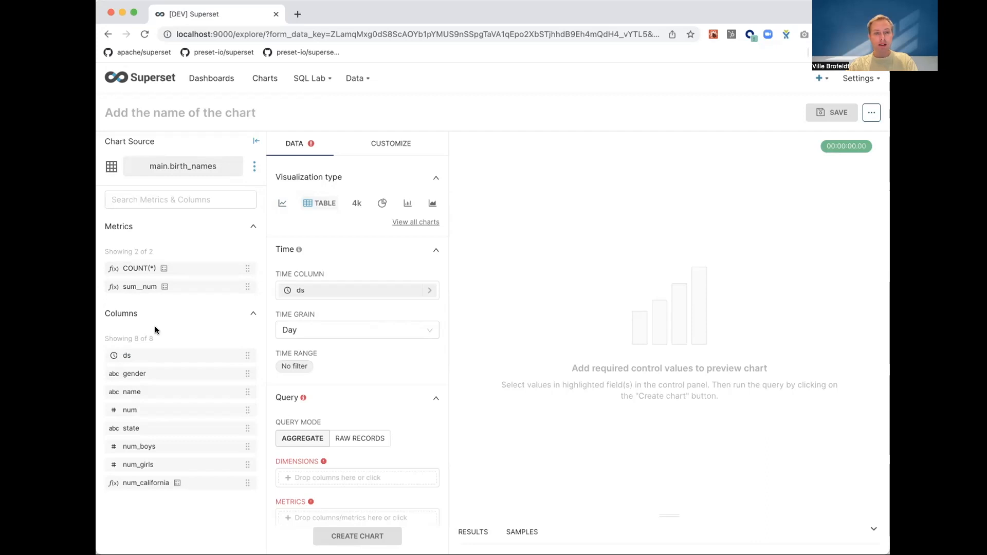
left_click(280, 204)
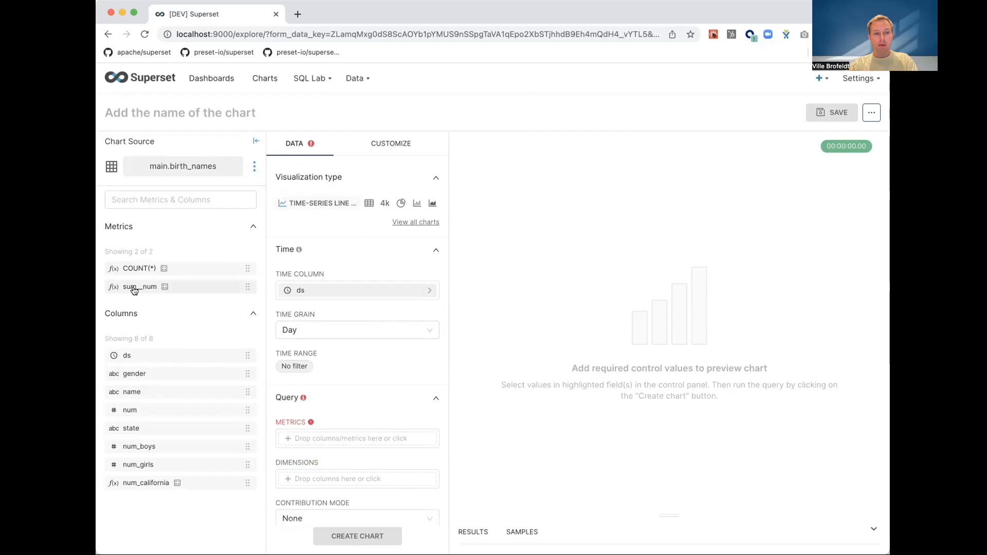
left_click_drag(134, 291, 297, 438)
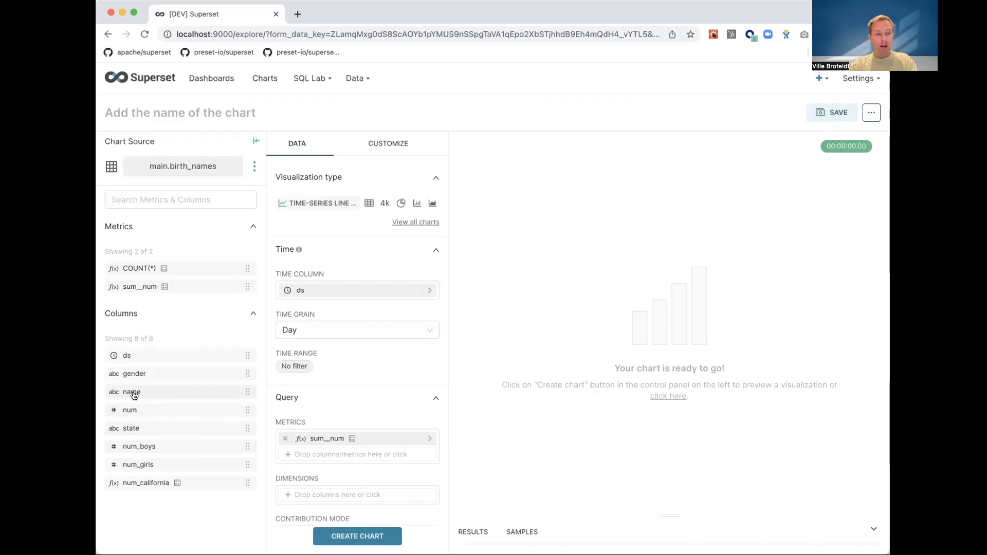
left_click_drag(133, 394, 317, 500)
left_click(356, 539)
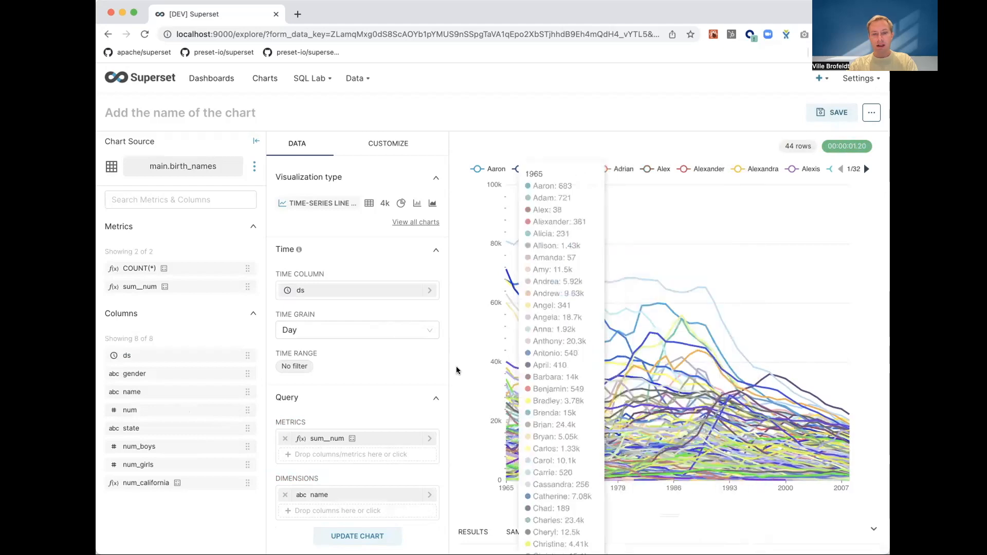
- Set the series limit to 10 and update the chart
scroll(310, 419, "down", 5)
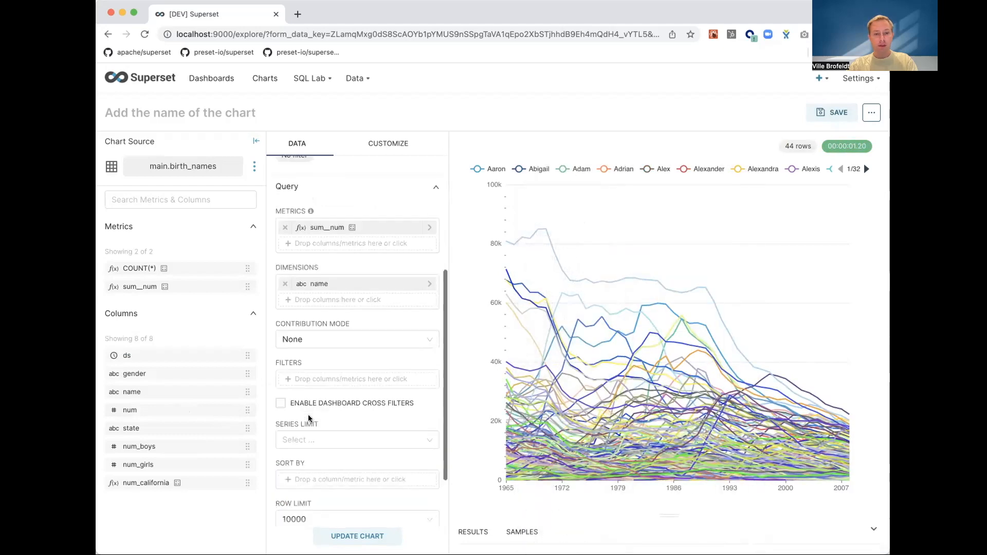
left_click(298, 438)
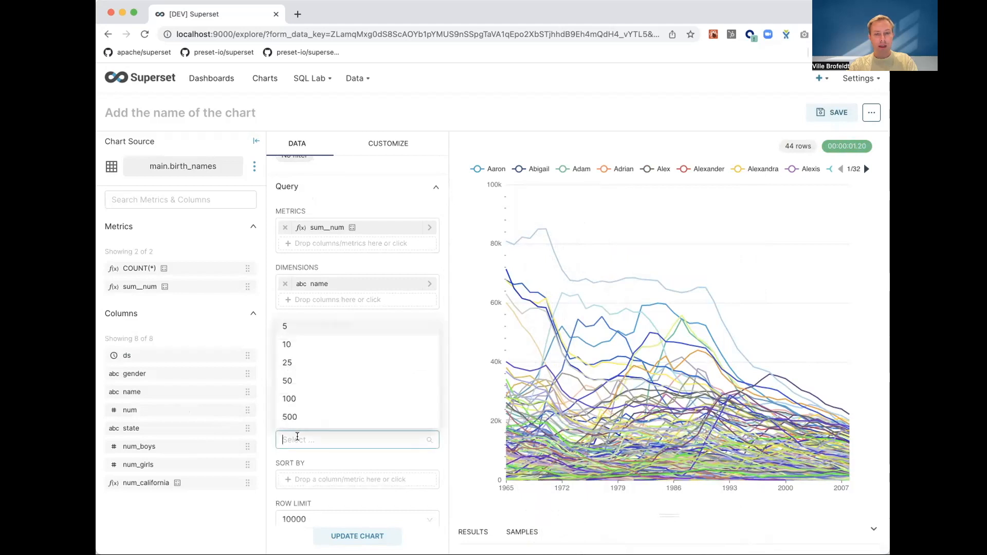
left_click(303, 345)
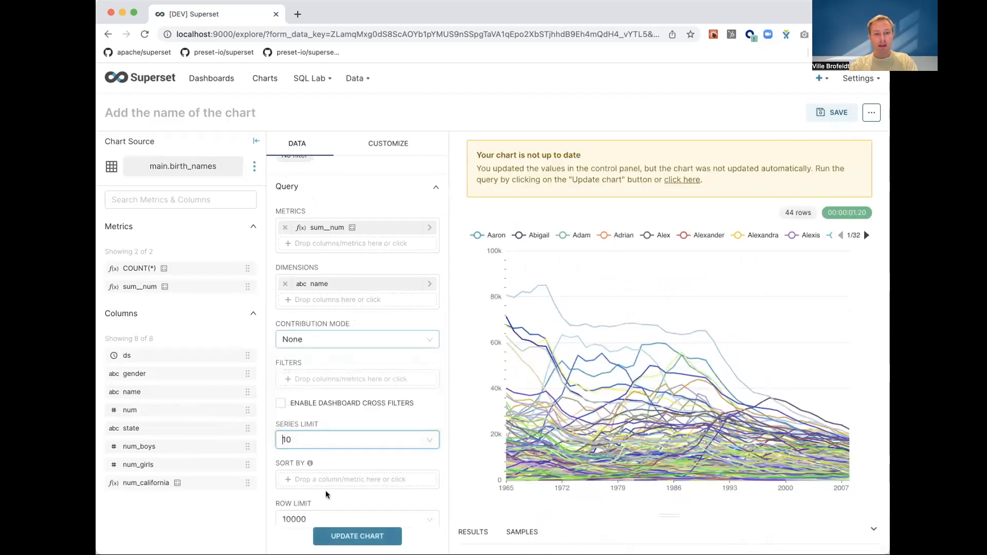
left_click(360, 540)
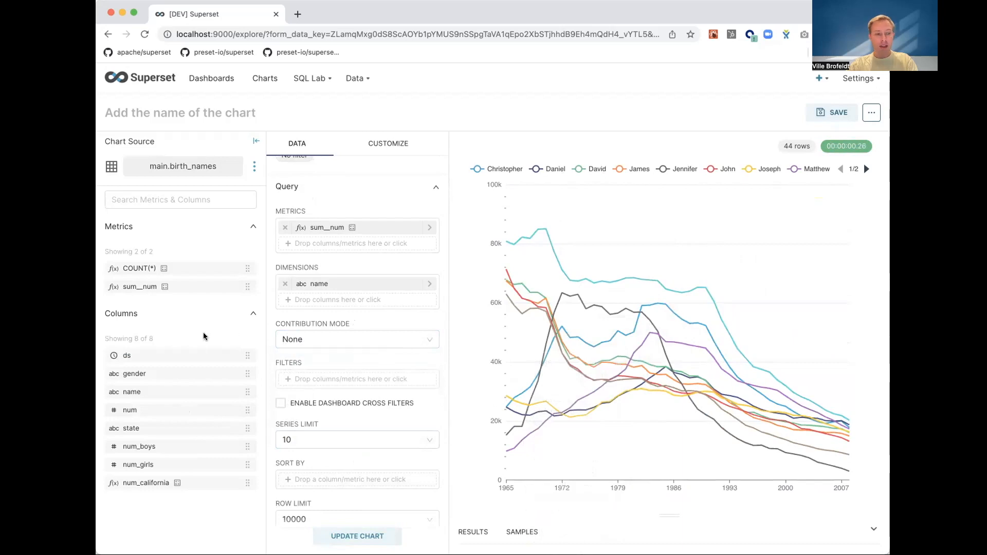
- Add a filter for gender equal to boy and update the chart
left_click_drag(143, 376, 306, 380)
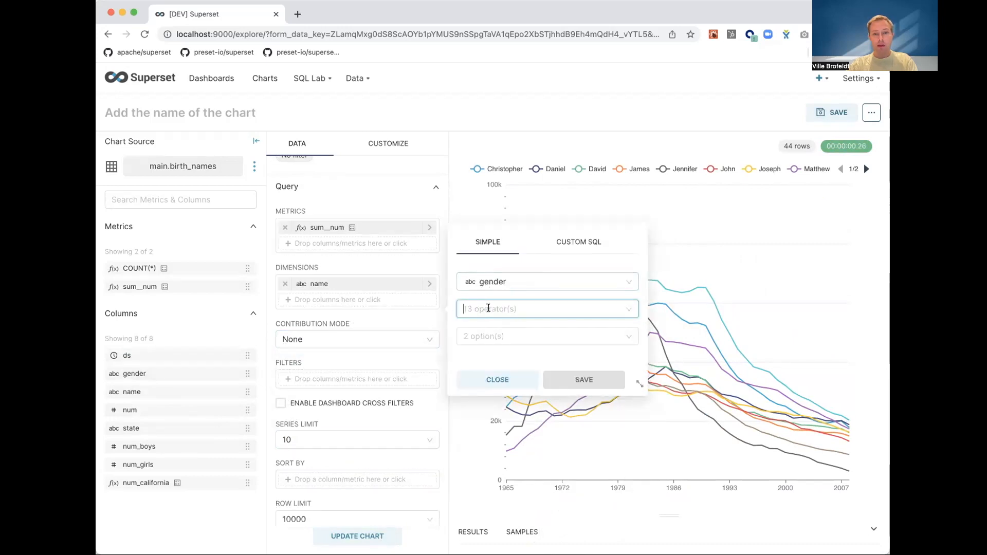
left_click(488, 309)
left_click(488, 336)
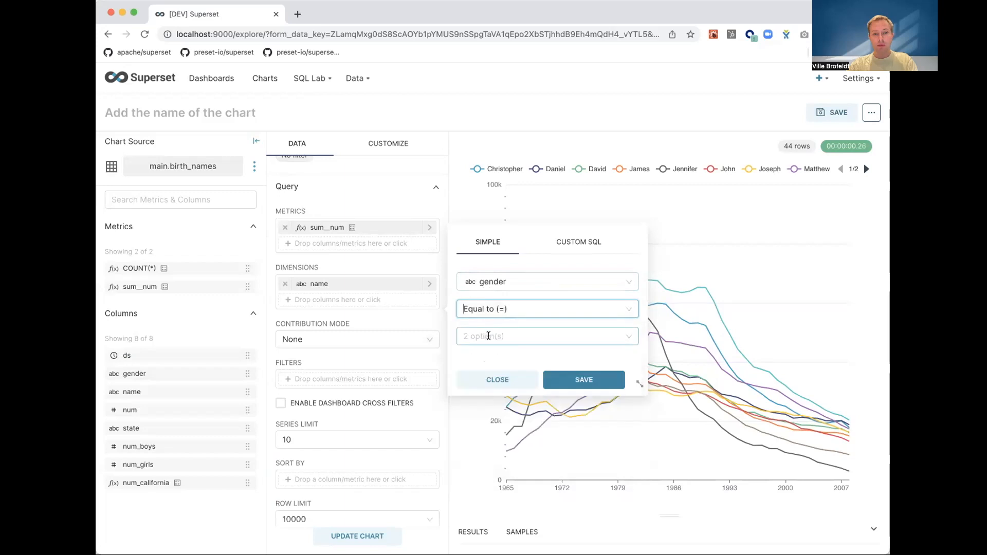
left_click(489, 335)
left_click(487, 358)
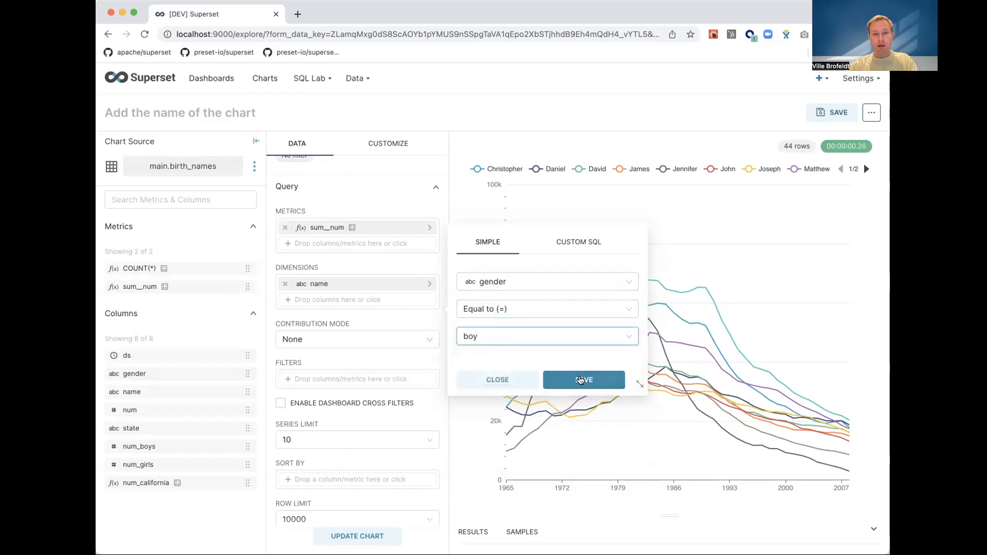
left_click(580, 381)
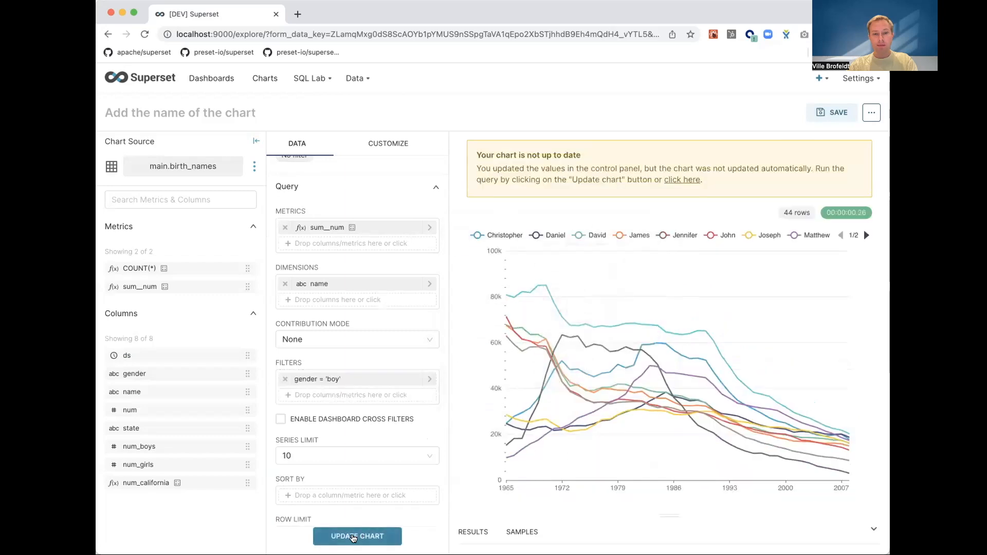
left_click(354, 537)
- Open the chart's additional actions and choose one of the entries
mouse_move(628, 374)
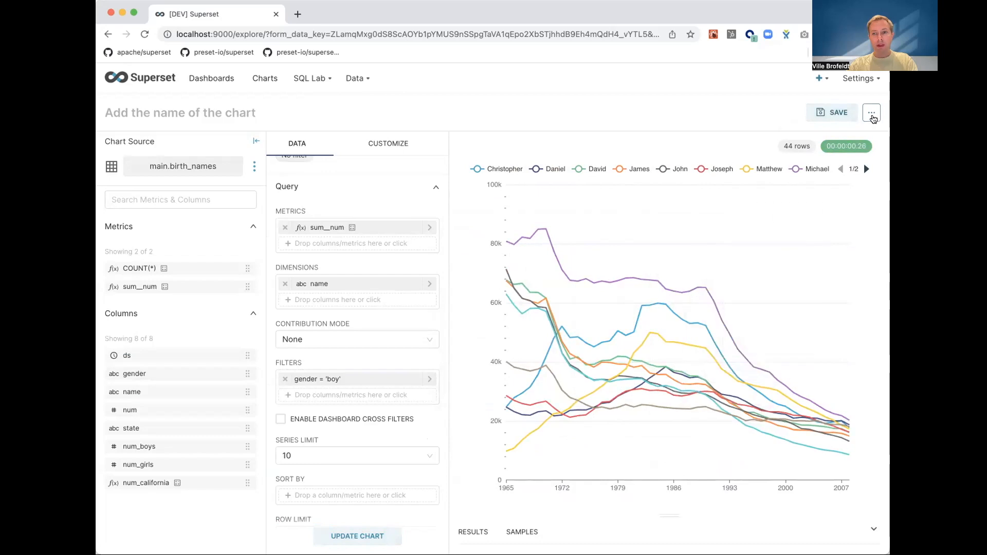
left_click(869, 117)
left_click(817, 200)
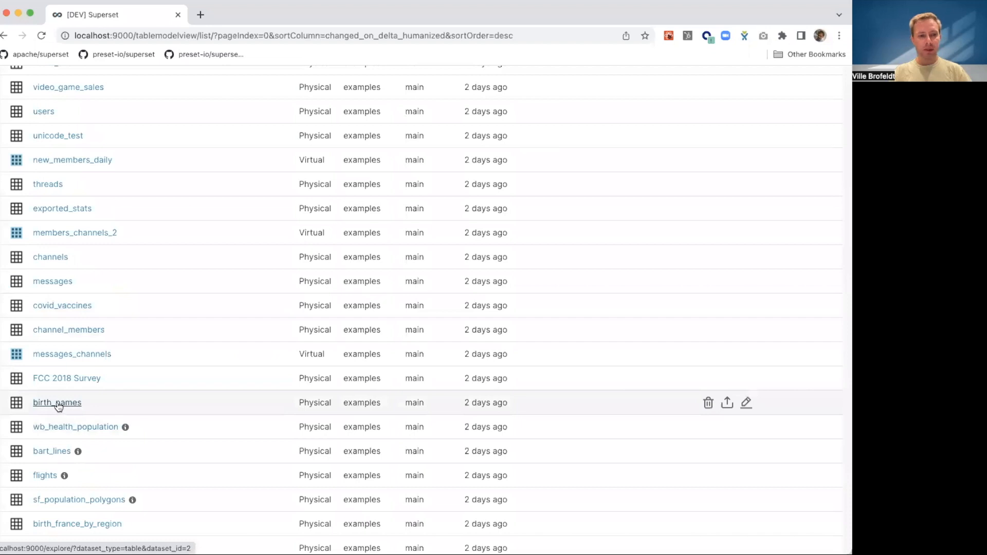
- Start a new chart from the birth_names dataset and set its visualization type to Filter box
left_click(58, 404)
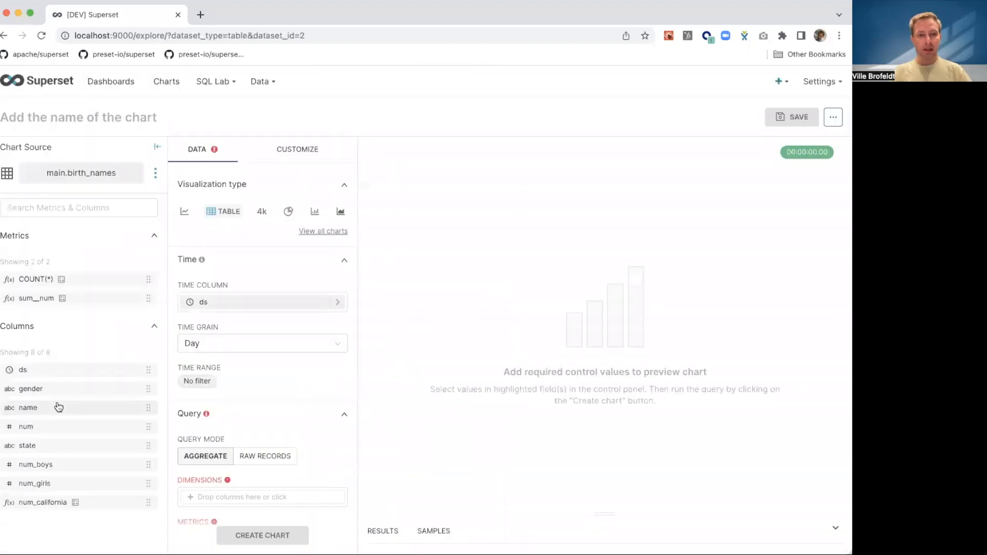
left_click(331, 232)
left_click(337, 124)
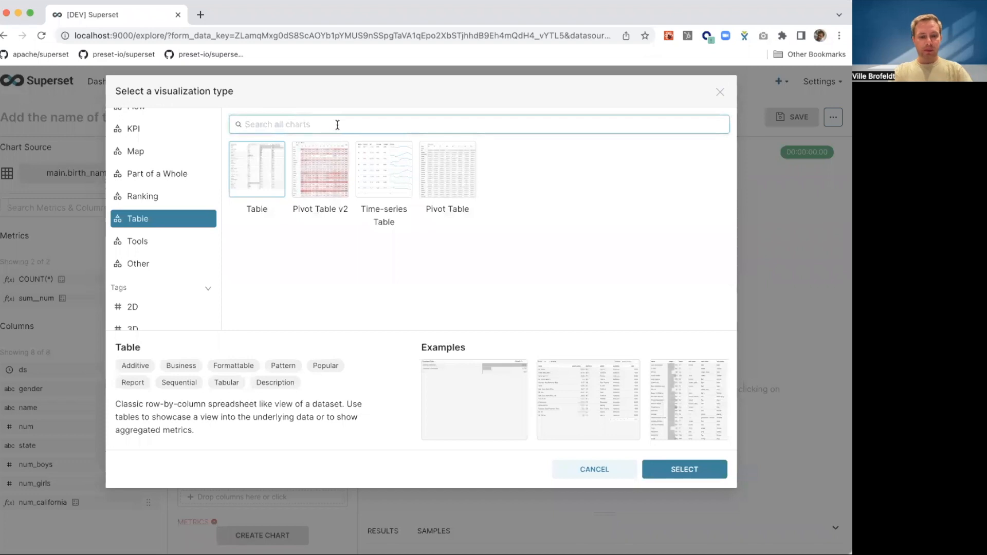
type("filter")
left_click(260, 164)
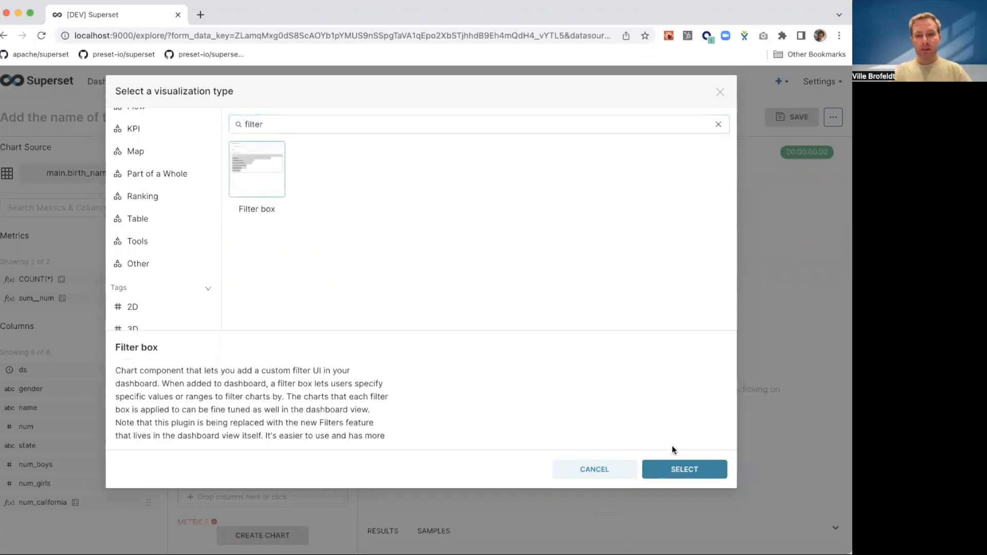
left_click(686, 468)
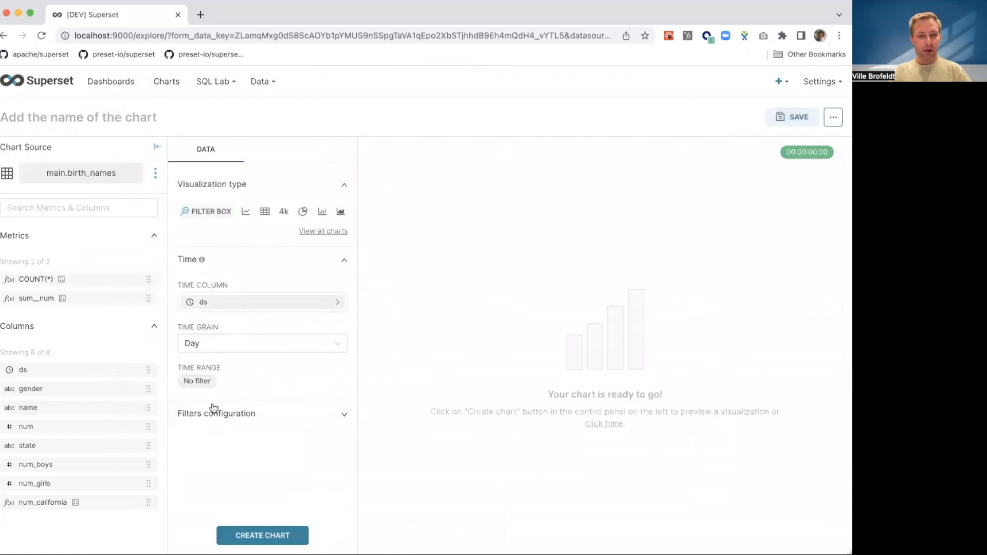
- Add a filter on the gender column in the filter box's filters configuration
left_click(228, 417)
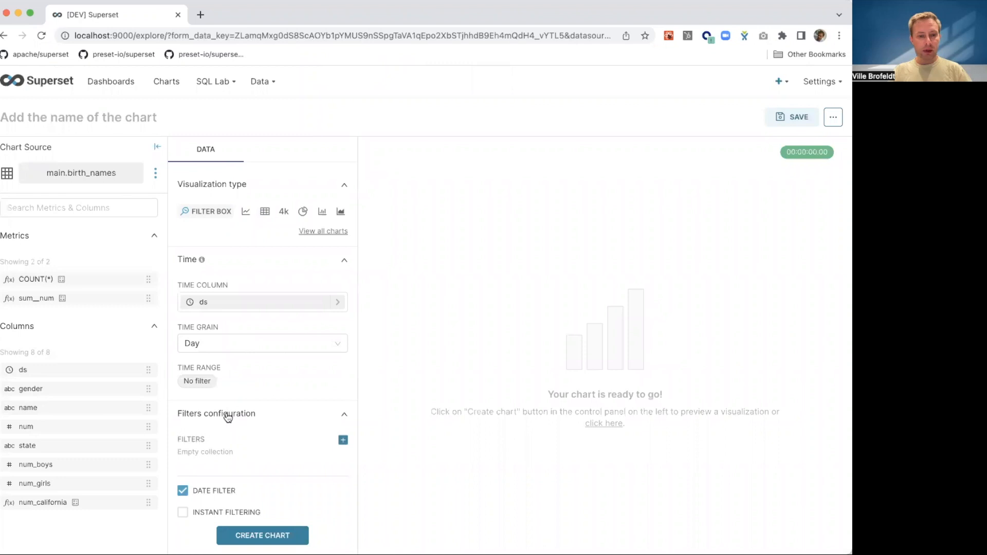
scroll(228, 417, "down", 3)
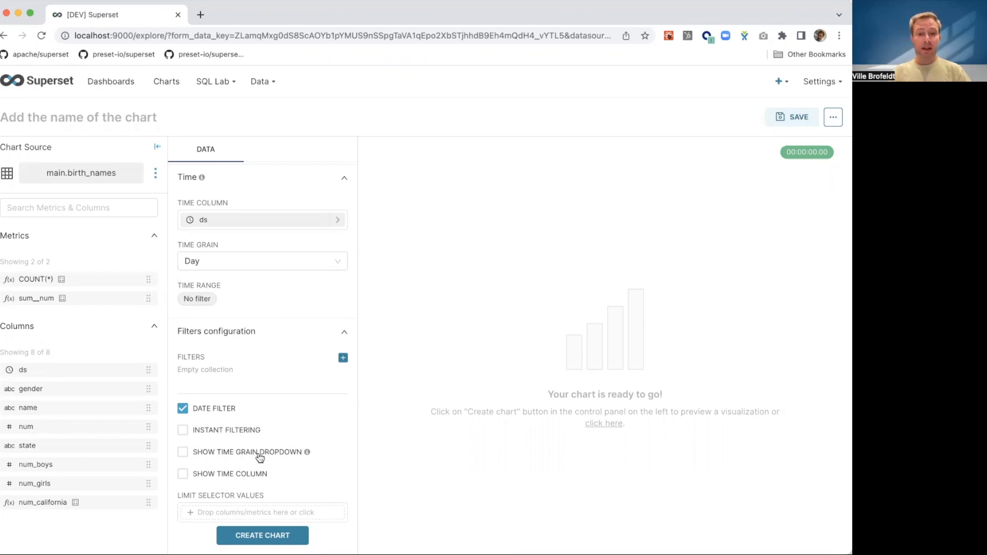
left_click(343, 358)
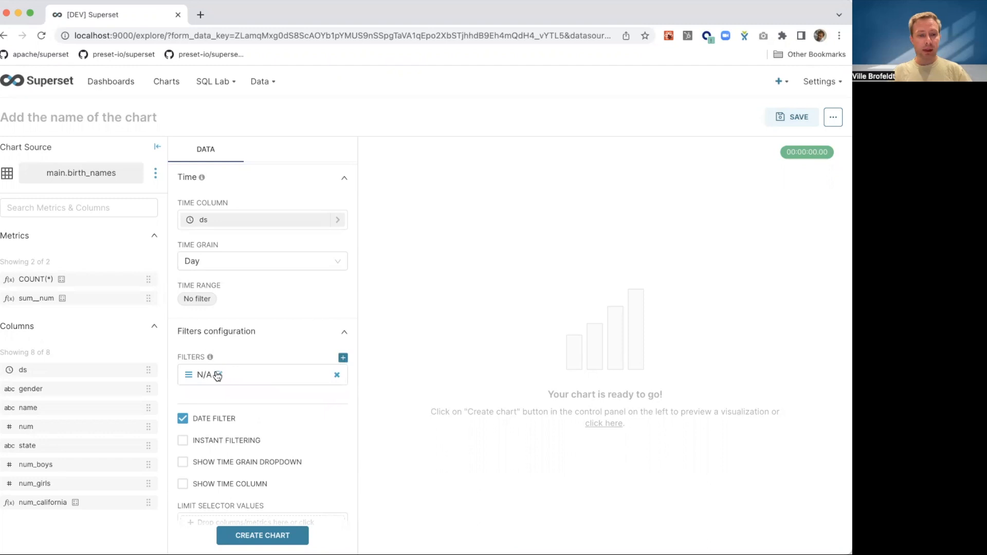
left_click(217, 376)
left_click(346, 311)
type("gend")
left_click(331, 336)
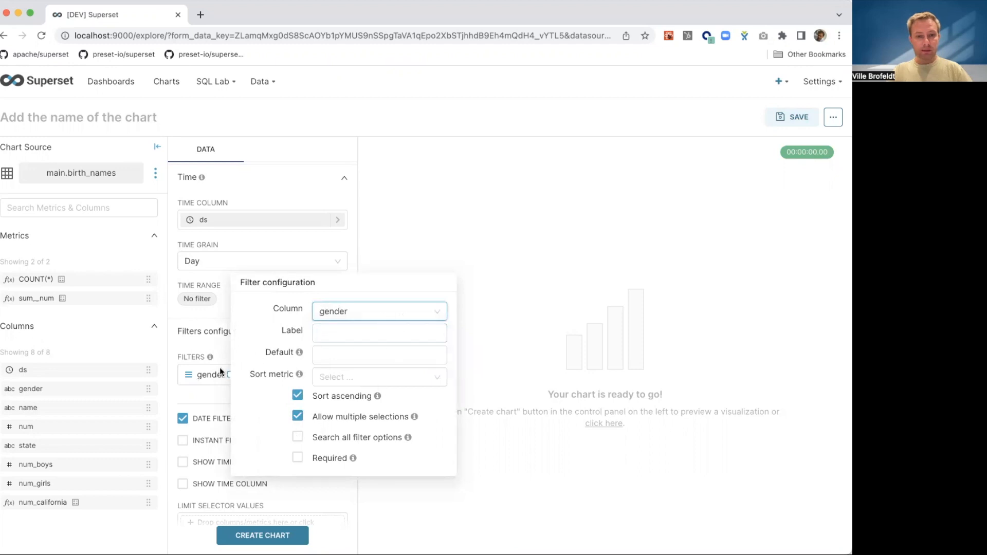
left_click(218, 350)
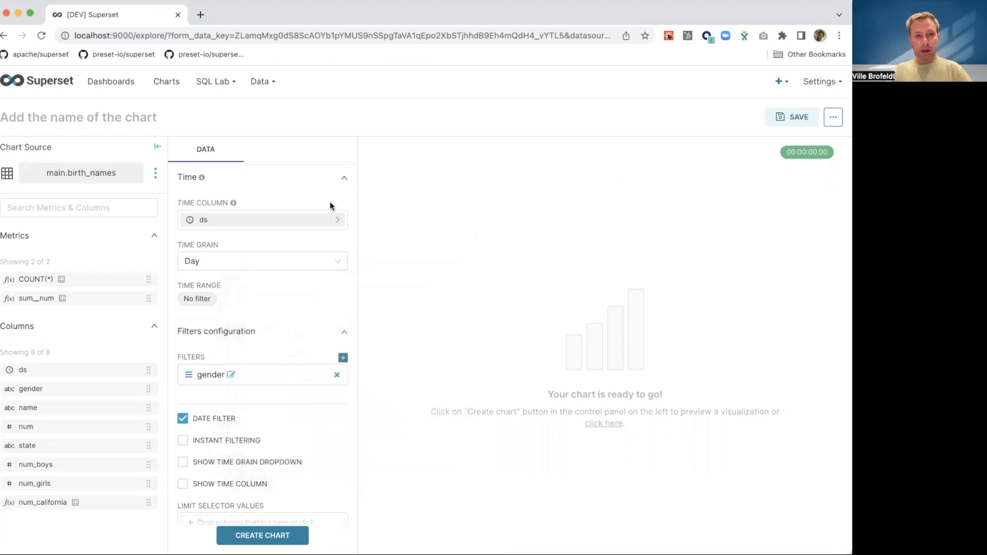
- Create the filter box chart and check the selectable gender values in its preview
left_click(252, 535)
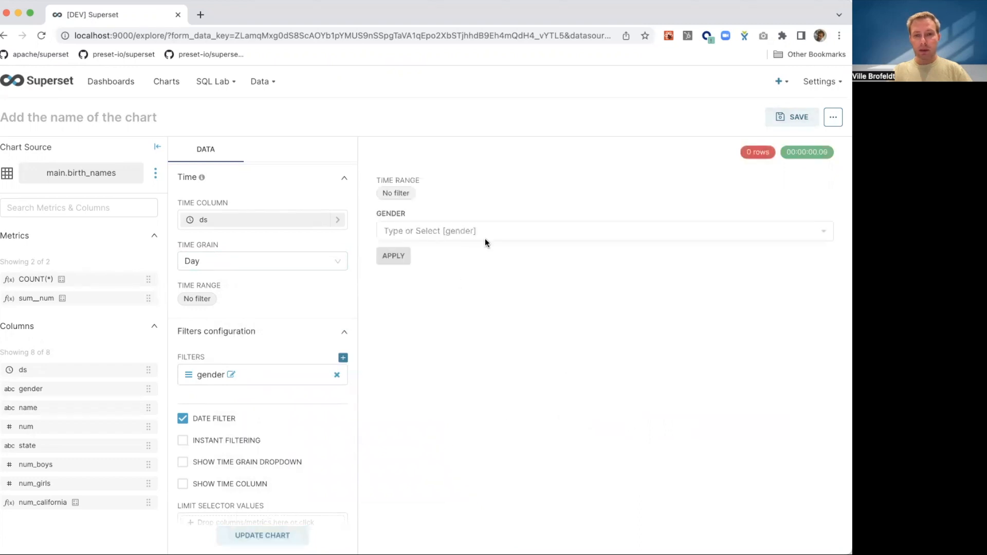
left_click(462, 231)
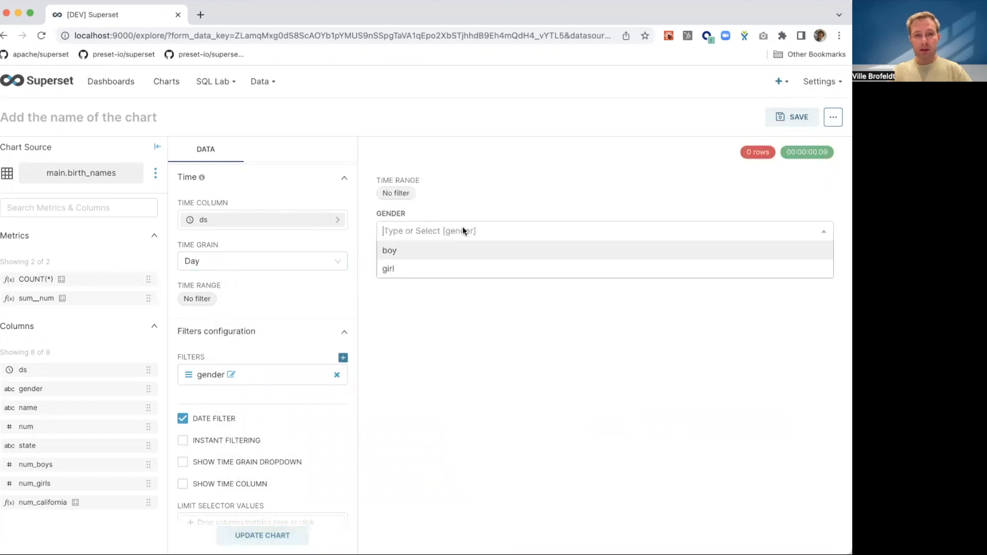
left_click(462, 227)
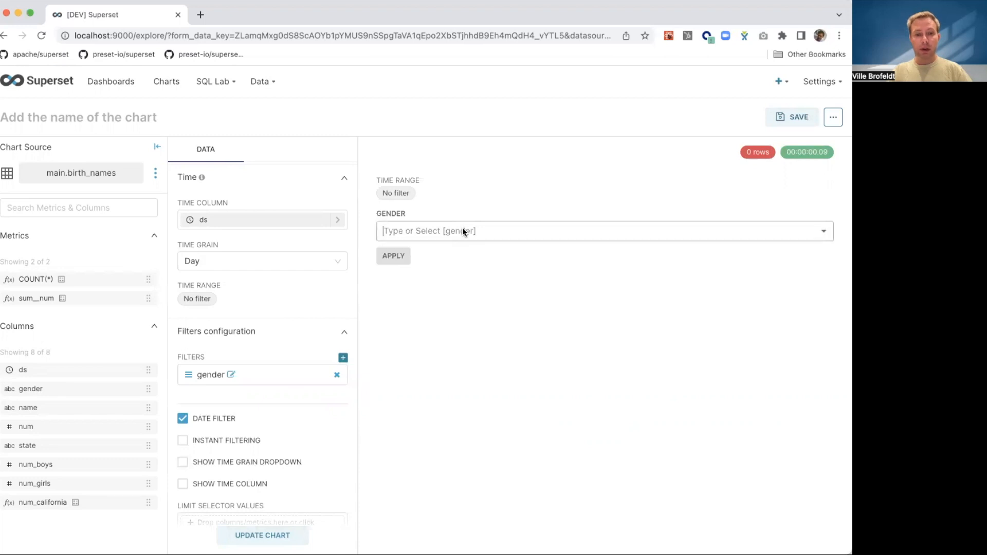
- Save the chart as "Gender filter", add it to Demo dashboard and go to that dashboard
left_click(803, 118)
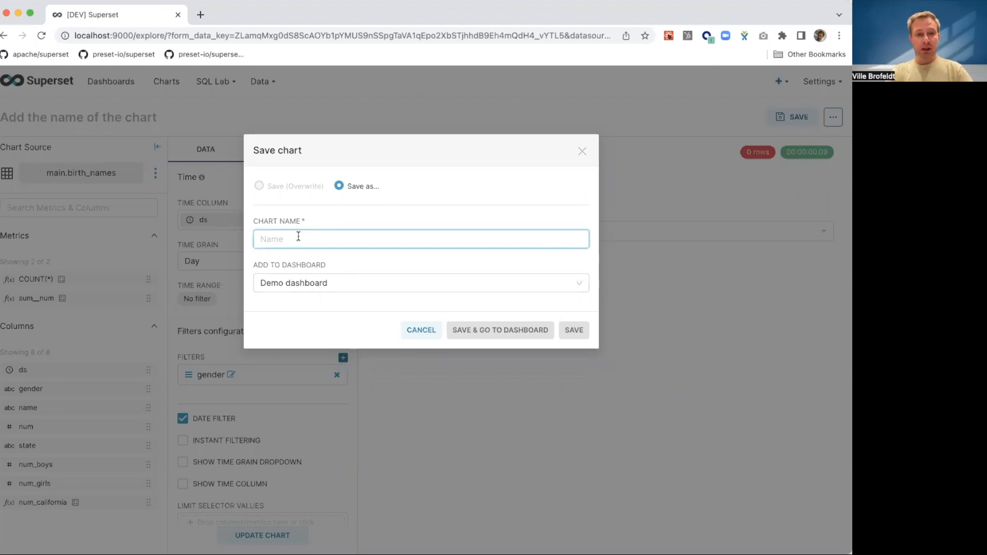
type("Filter")
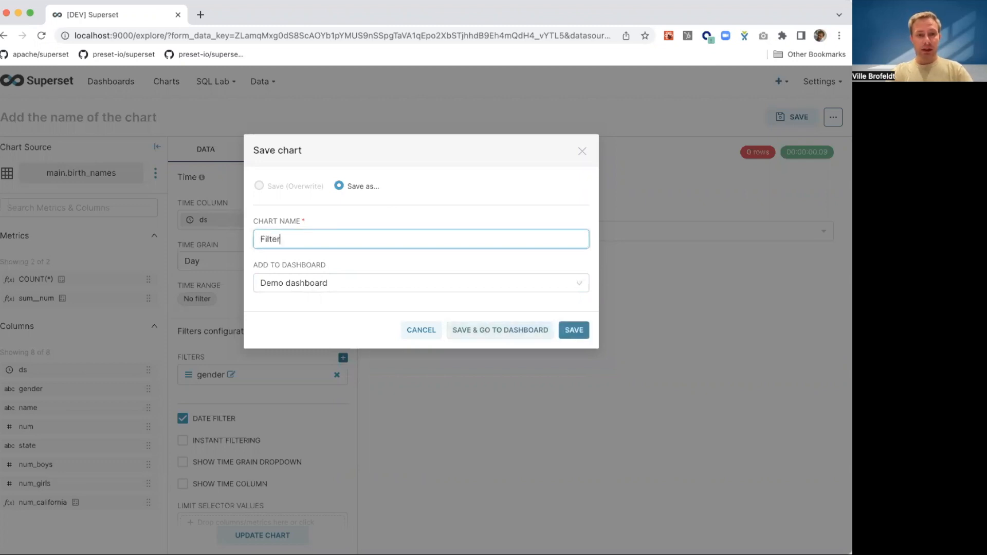
key("BackSpace")
key("BackSpace")
key("BackSpace")
key("BackSpace")
key("BackSpace")
key("BackSpace")
type("Gender filt")
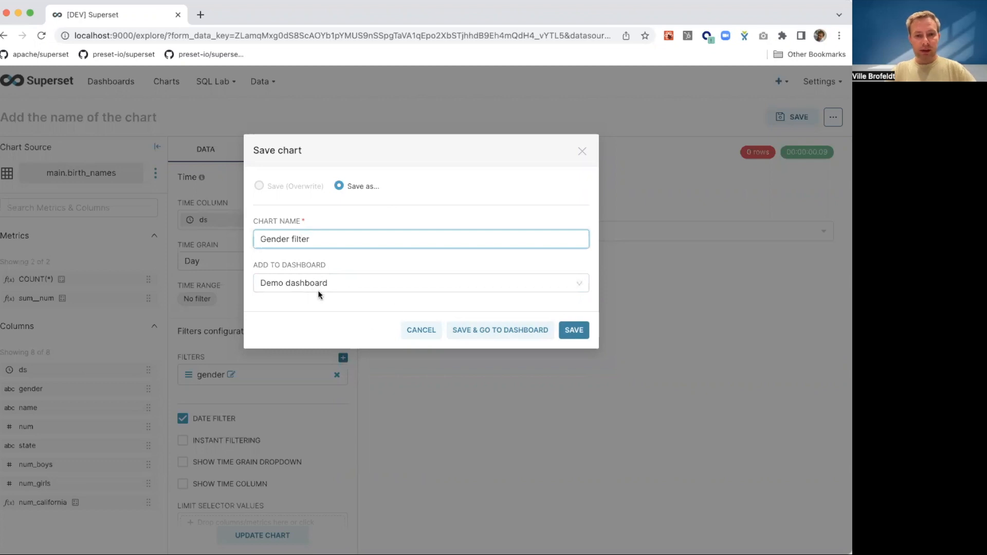
left_click(503, 333)
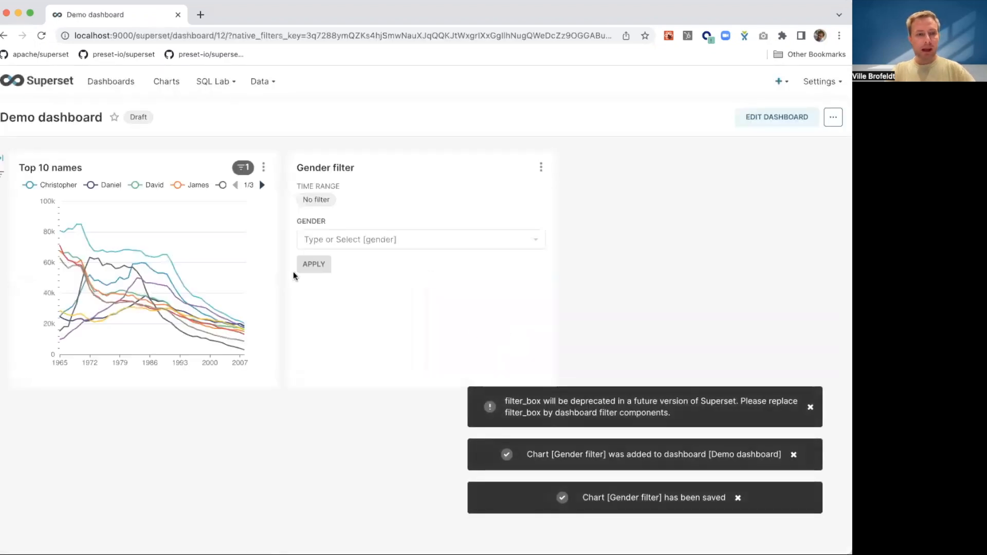
- Page through the Top 10 names legend, and apply girl as the gender in the filter box
left_click(263, 186)
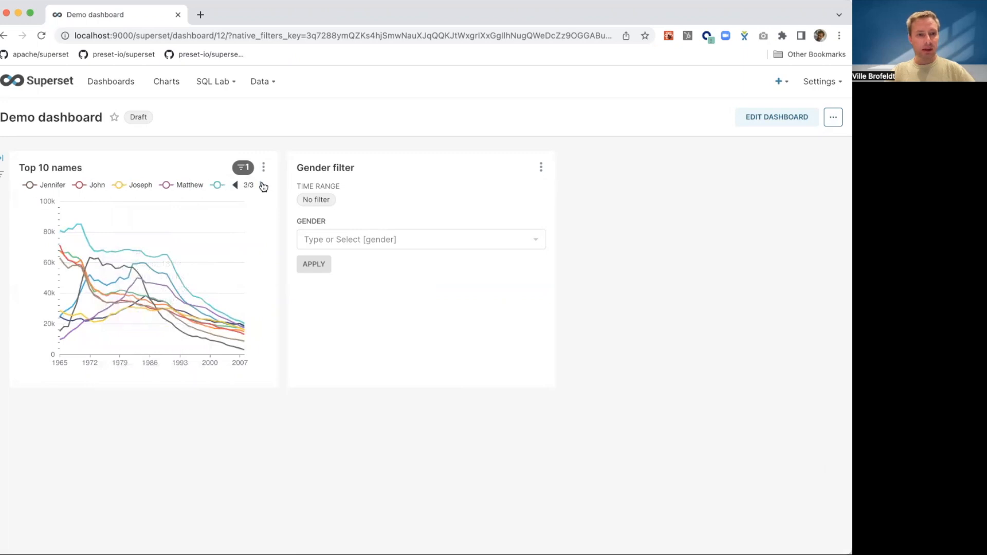
left_click(338, 239)
left_click(322, 277)
left_click(318, 264)
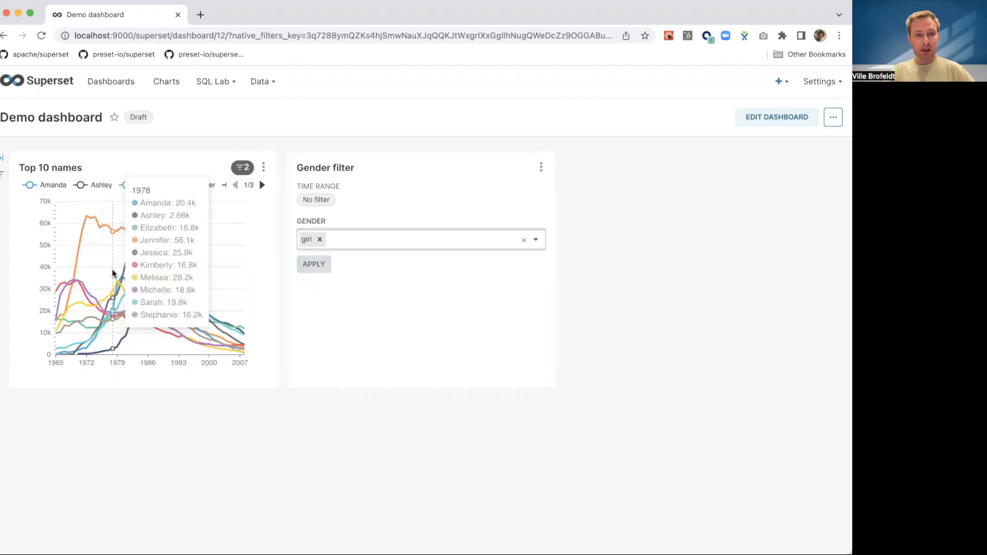
- Apply an advanced time range starting at "Last 20 years" in the filter box, and check the filters applied to Top 10 names
left_click(314, 203)
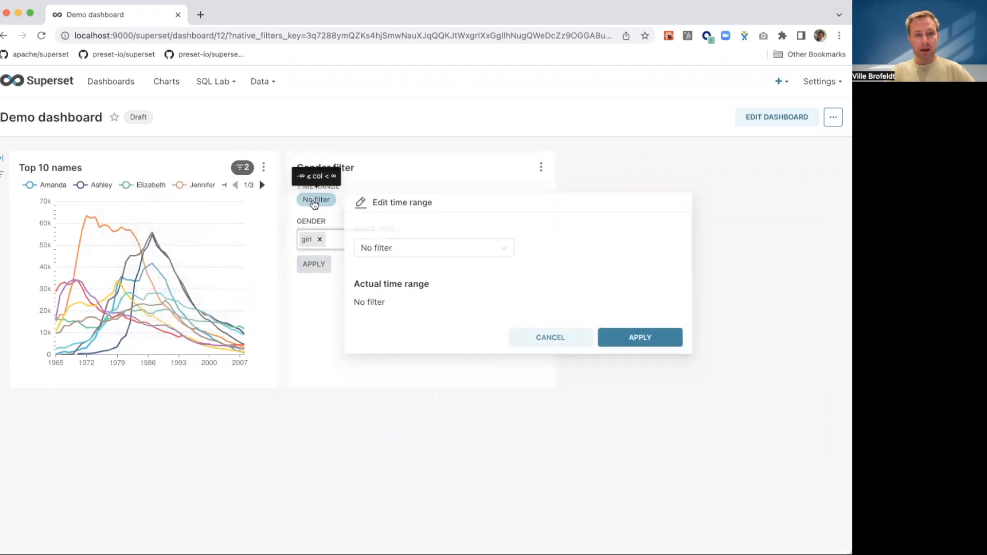
left_click(381, 245)
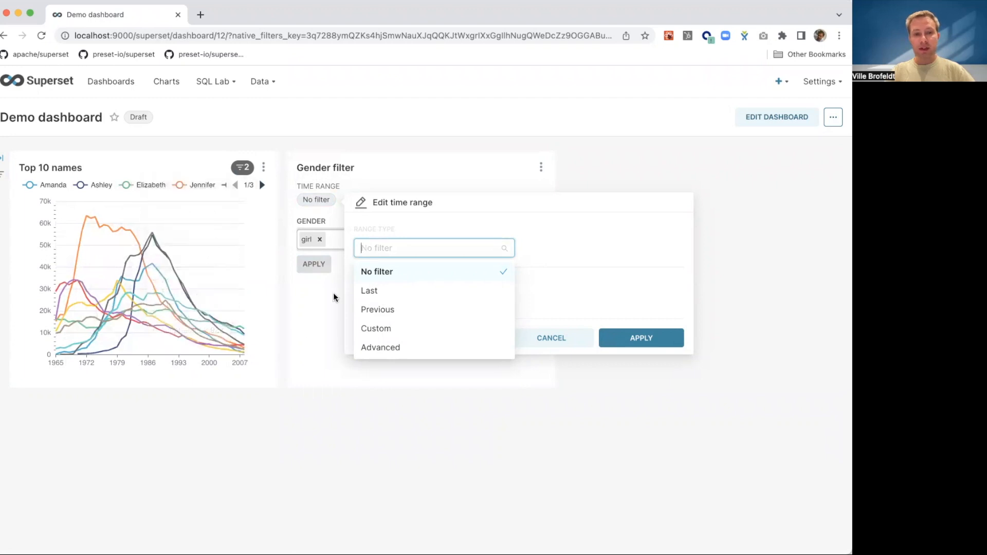
left_click(386, 346)
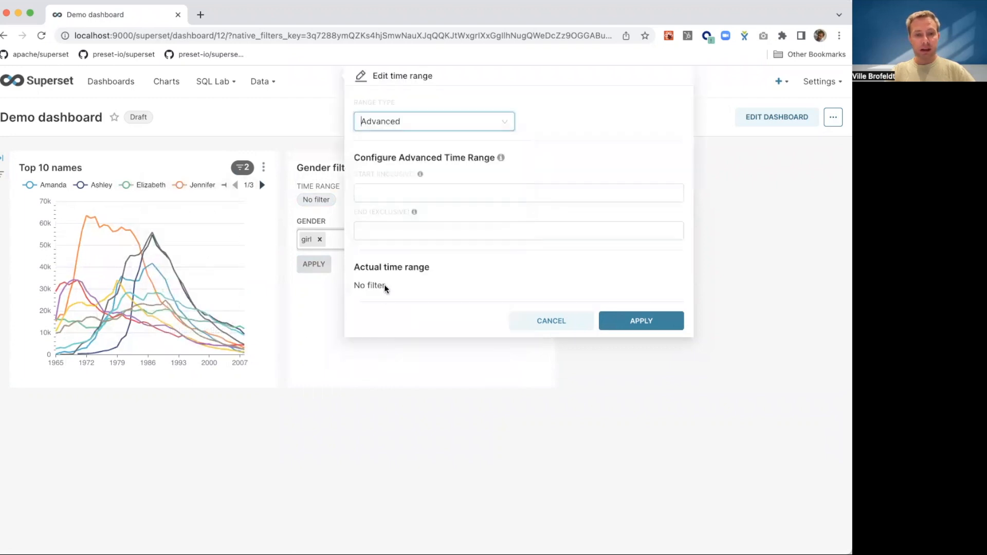
left_click(393, 195)
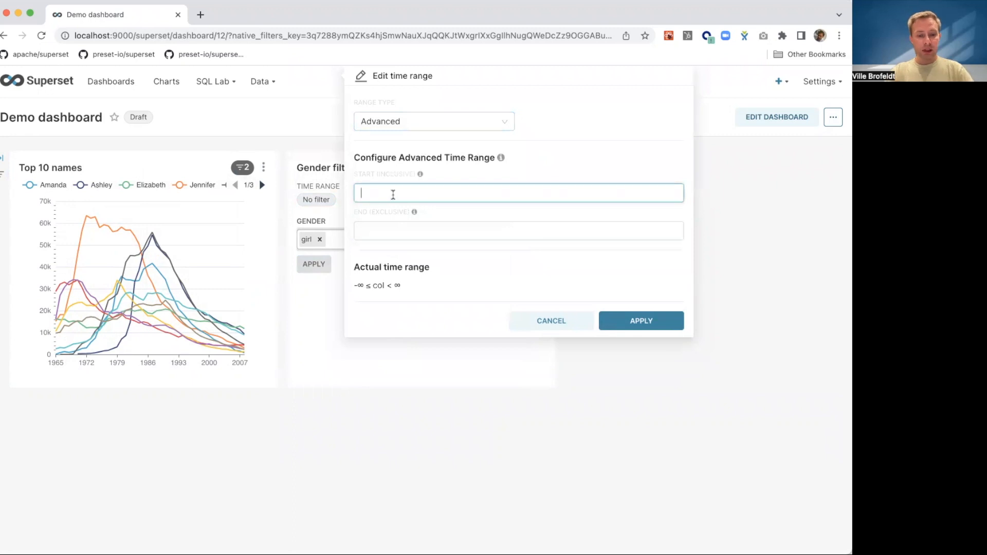
type("Last 20 years")
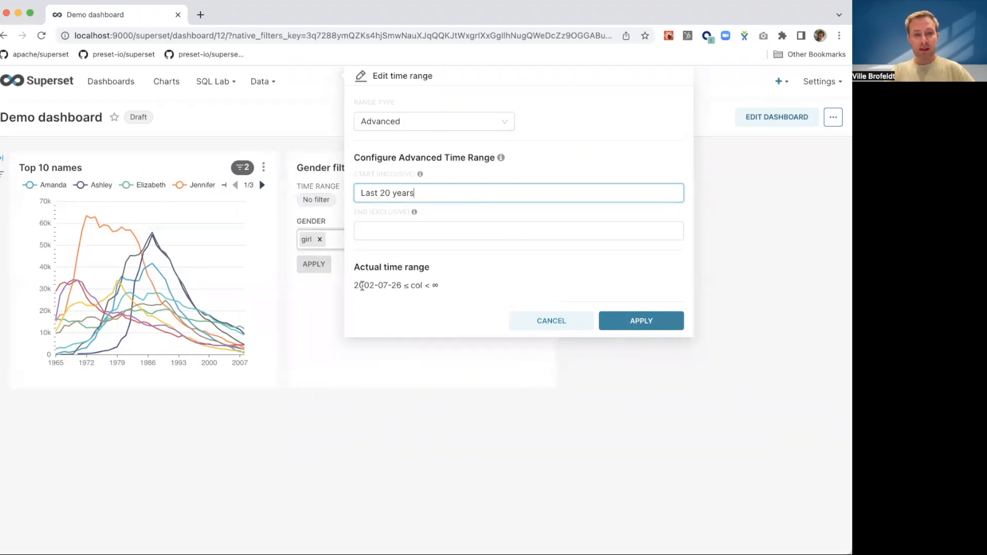
left_click(653, 319)
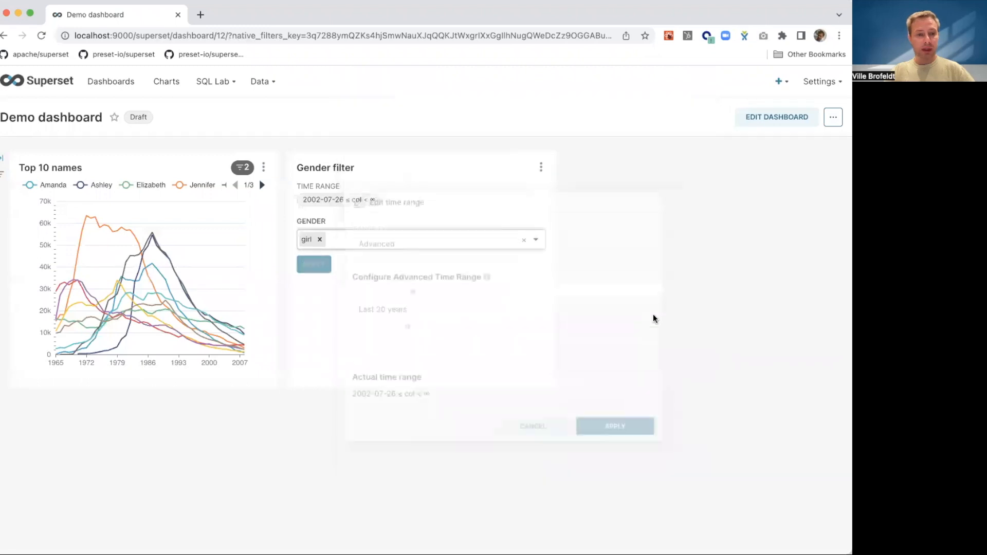
left_click(309, 266)
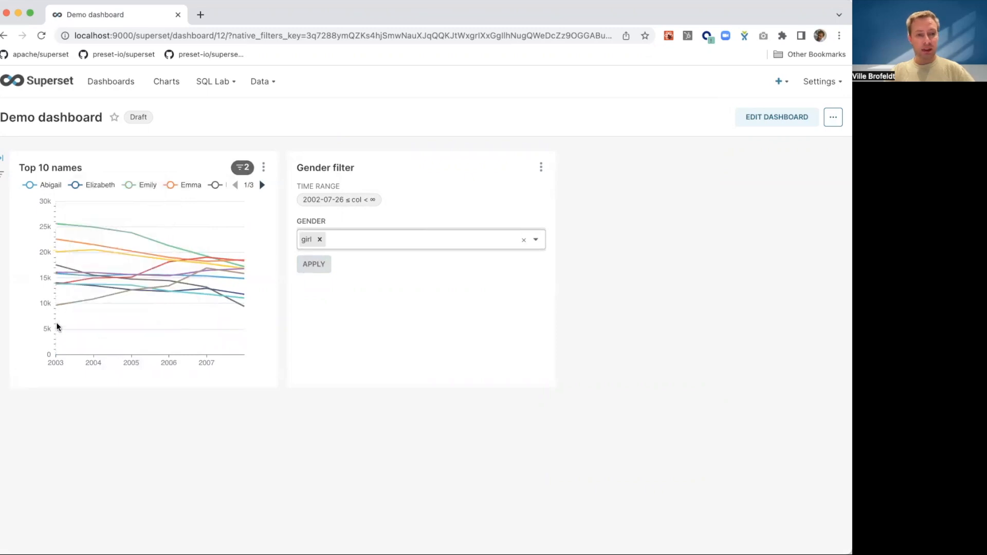
mouse_move(247, 173)
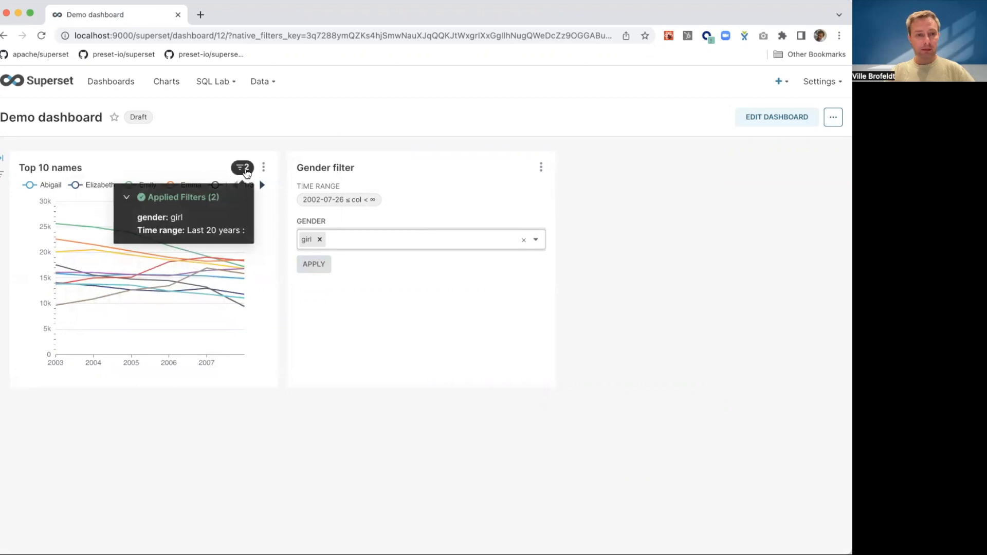
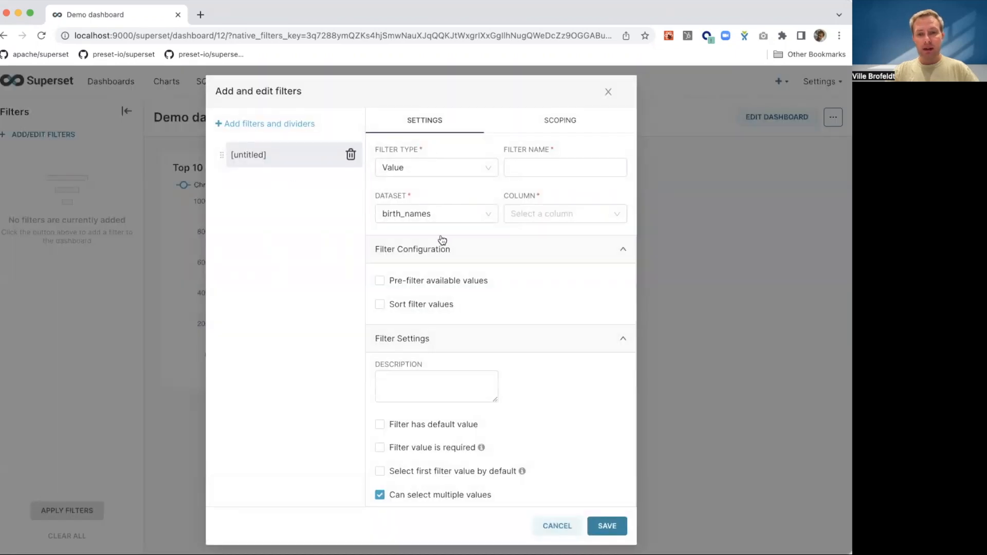
- Configure the untitled dashboard filter as a Value filter named "Gender" on the gender column of birth_names and save it
left_click(410, 172)
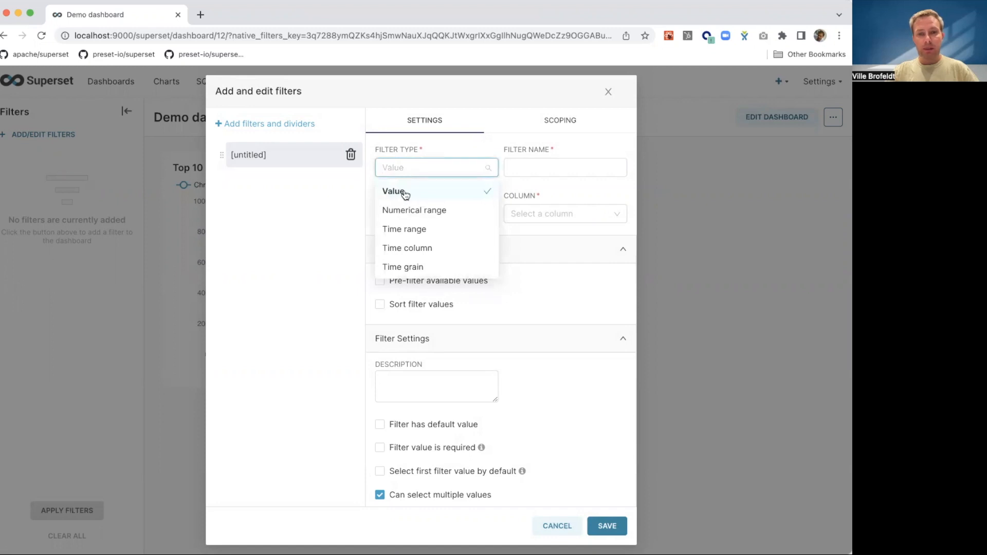
left_click(528, 170)
type("Gender")
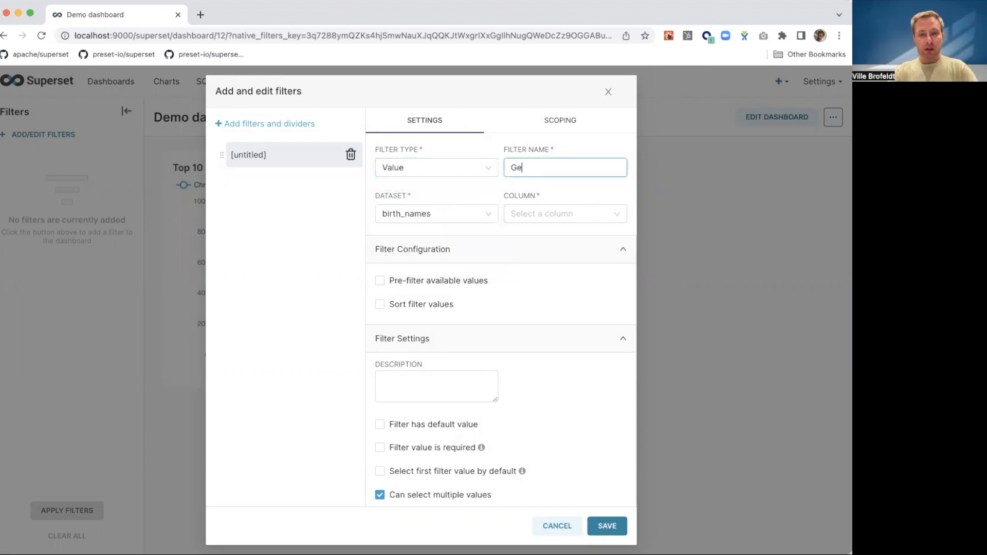
left_click(533, 212)
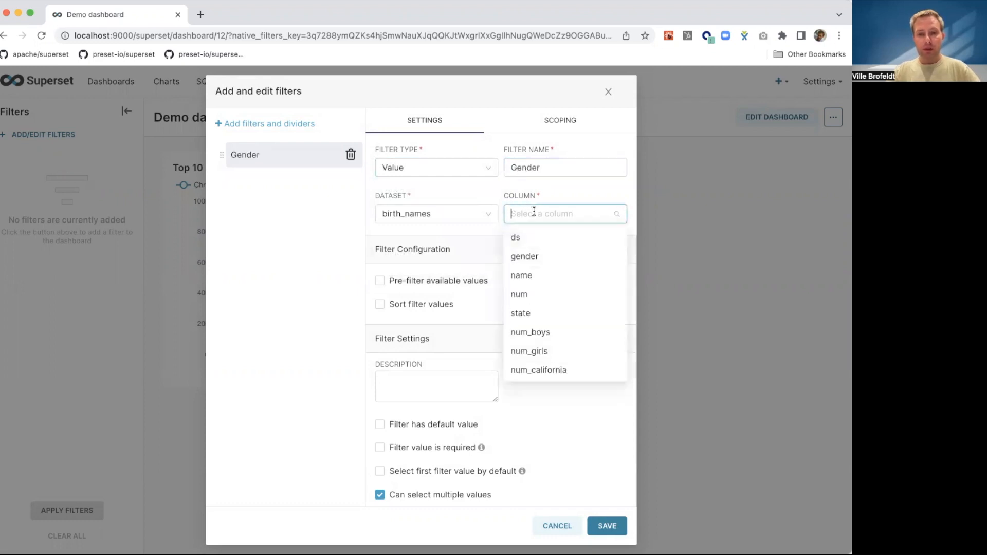
left_click(527, 259)
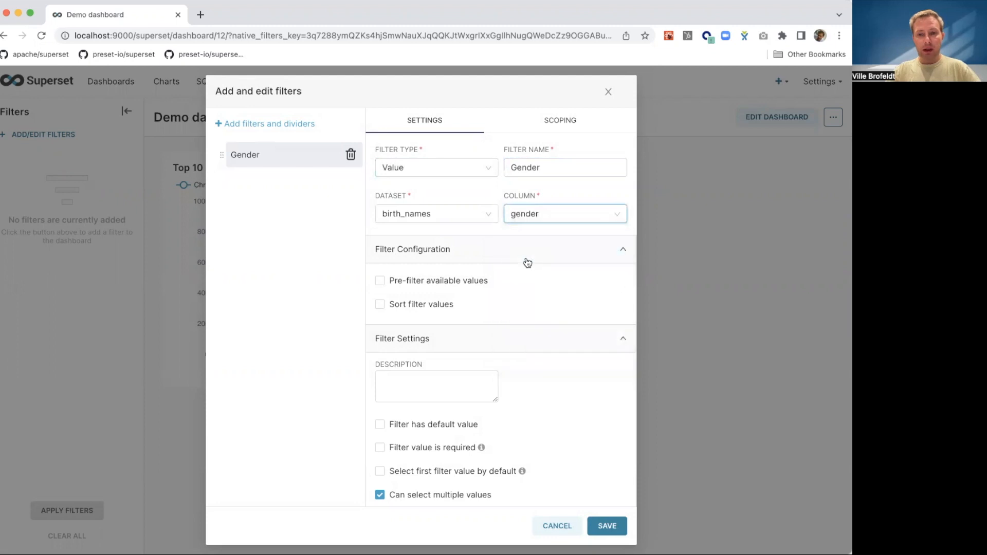
left_click(606, 528)
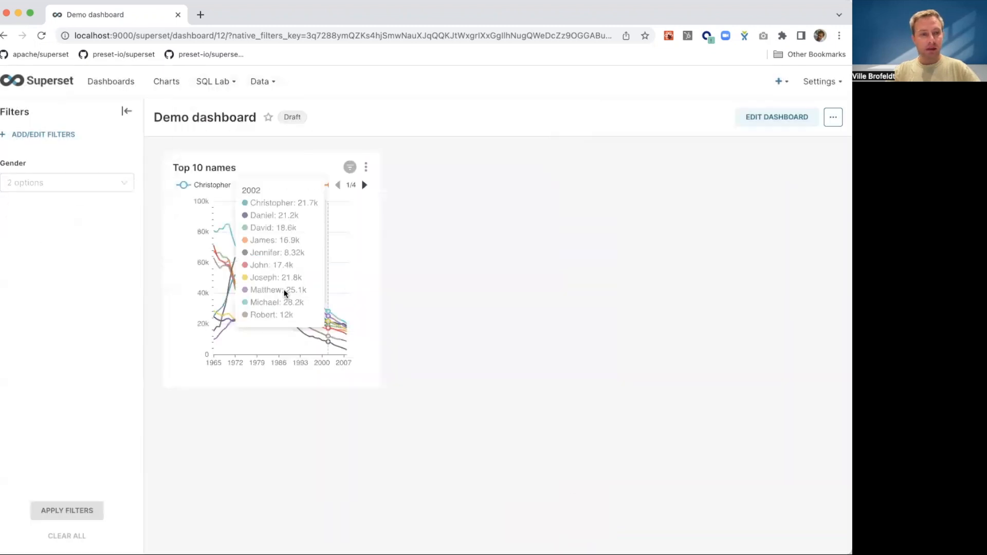
- Apply girl in the dashboard's Gender filter and check the filters applied to the Top 10 names chart
left_click(37, 182)
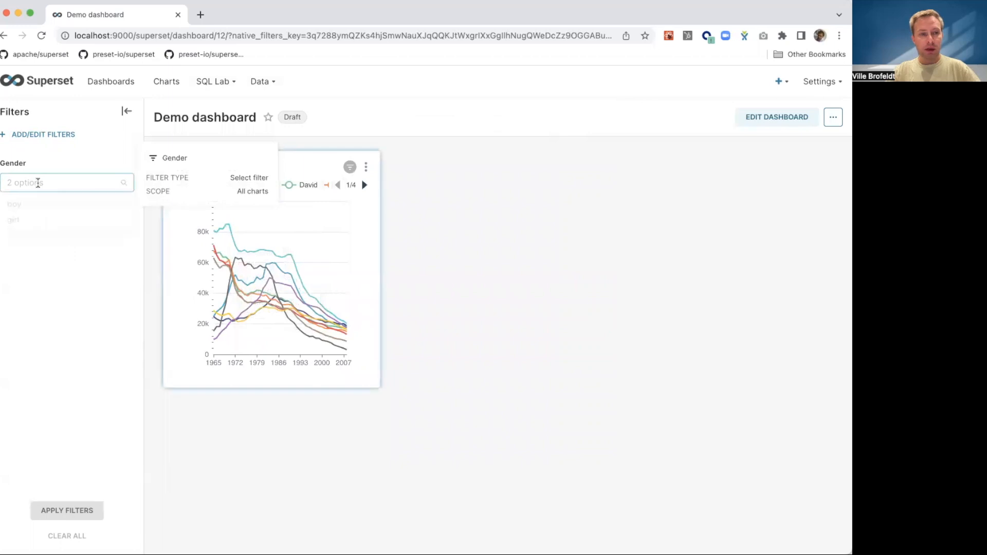
left_click(34, 224)
left_click(44, 350)
left_click(73, 511)
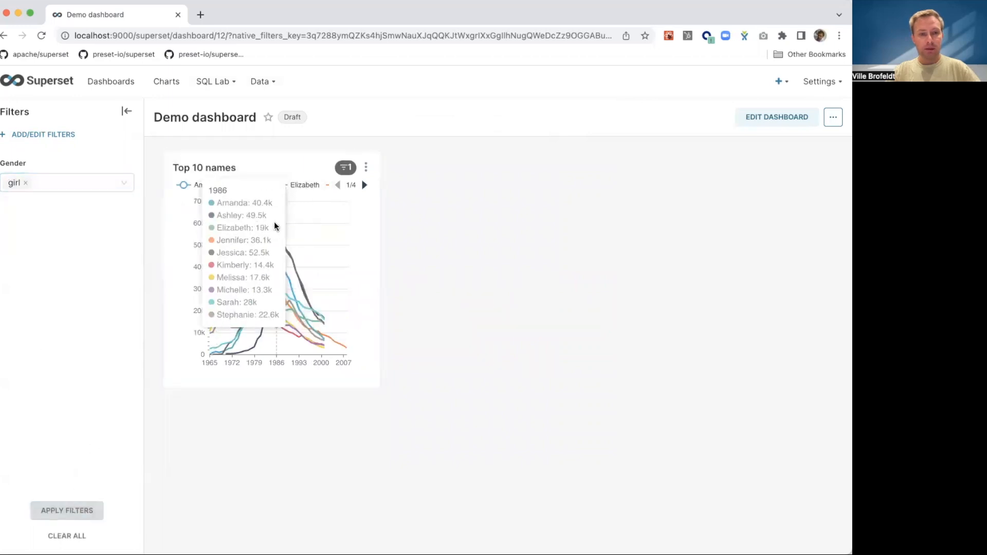
mouse_move(347, 174)
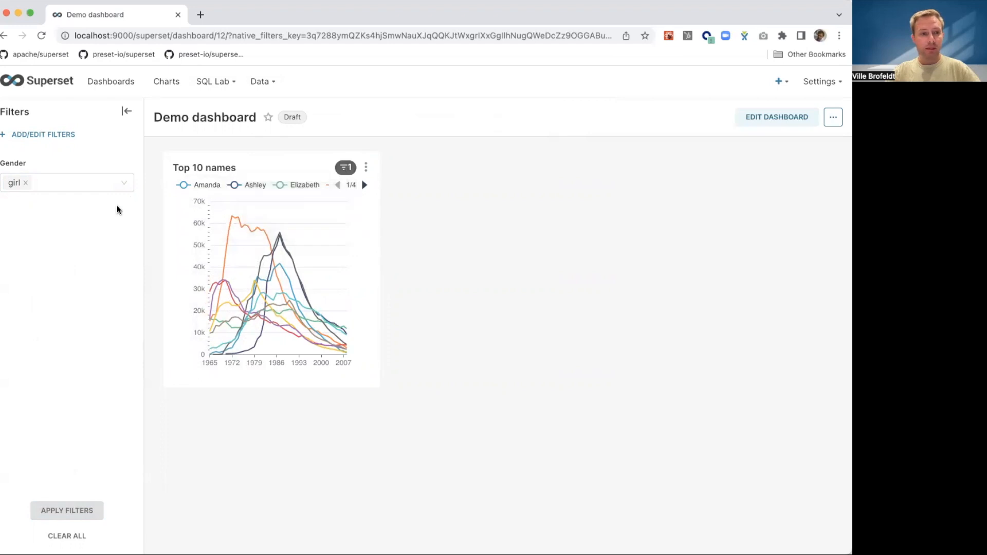
- Add a second dashboard filter of type Time range and name it "Time range"
left_click(57, 135)
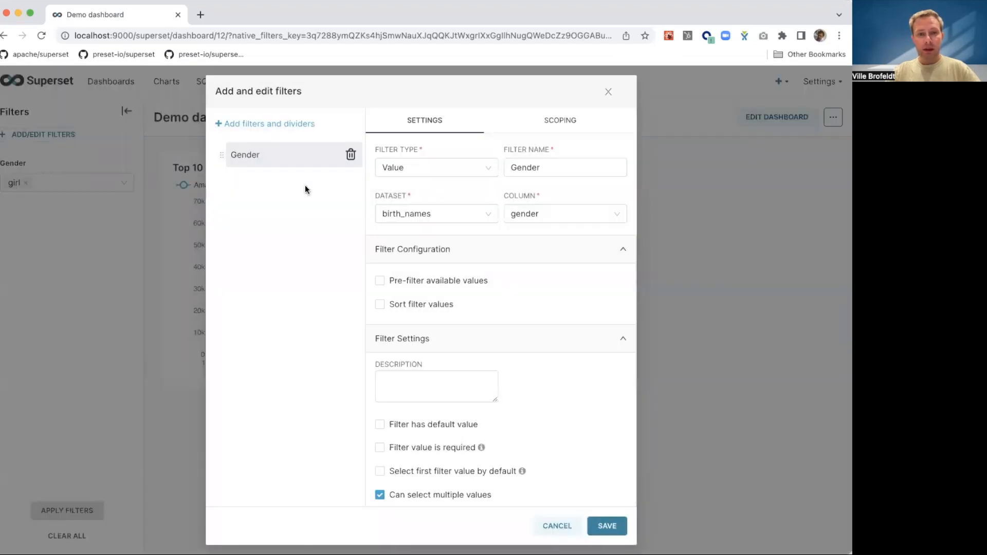
mouse_move(276, 132)
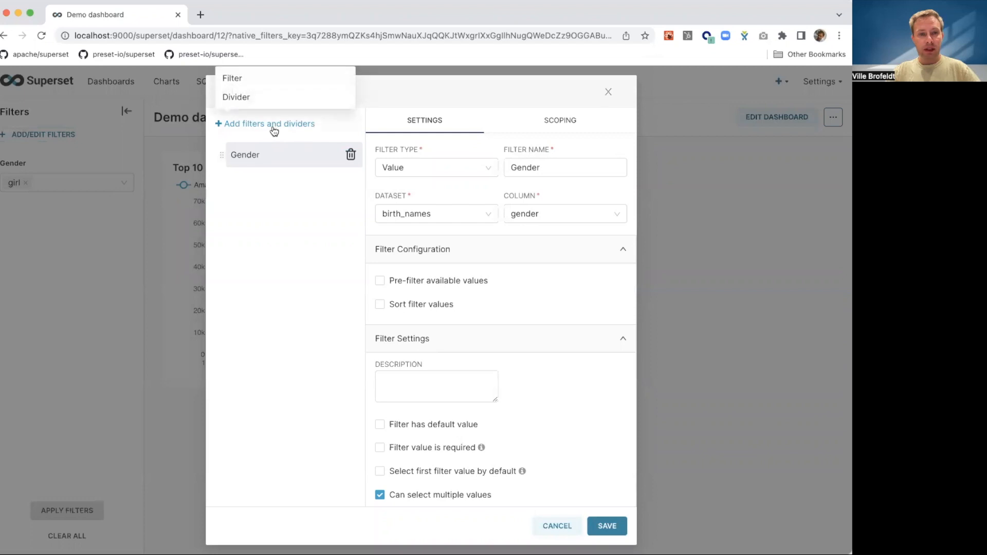
left_click(240, 85)
left_click(413, 168)
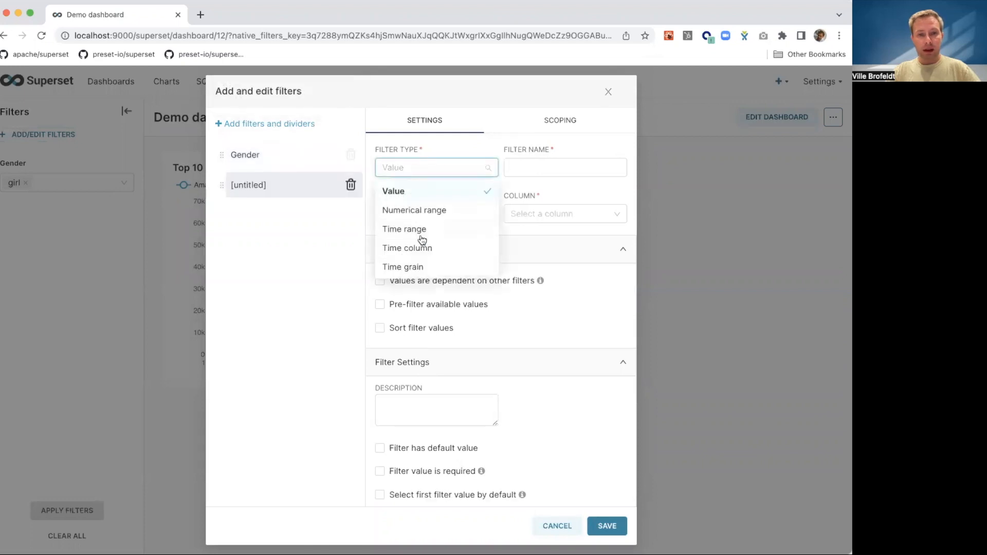
left_click(404, 229)
left_click(542, 167)
type("Time range")
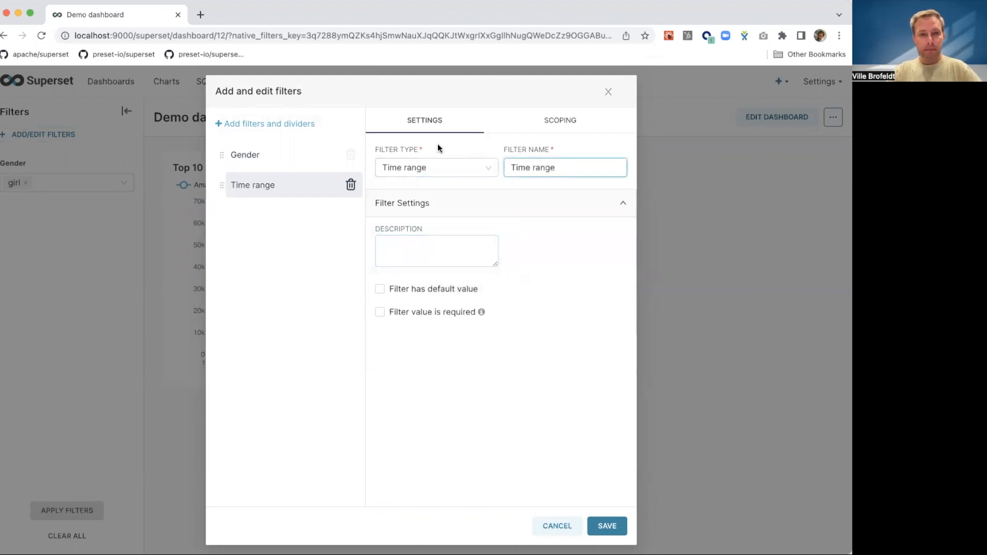
- Add a Numerical range filter named "Births" on the num column of birth_names and save the dashboard filters
mouse_move(283, 127)
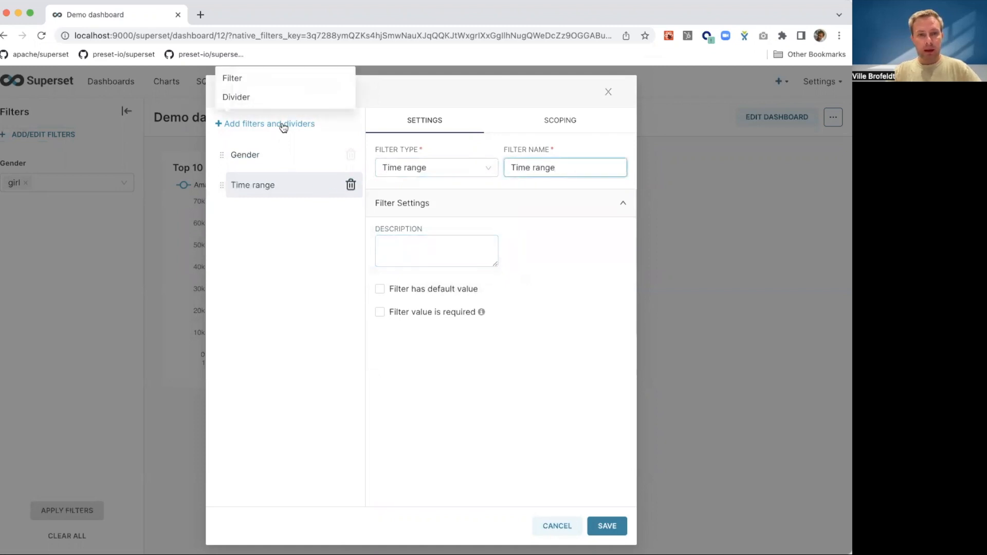
left_click(232, 78)
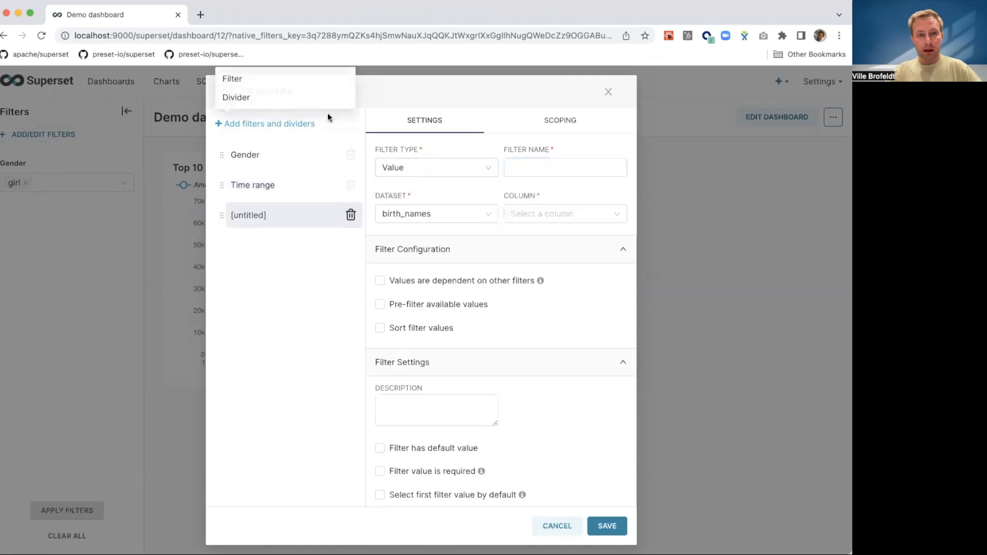
left_click(431, 167)
left_click(415, 209)
left_click(537, 214)
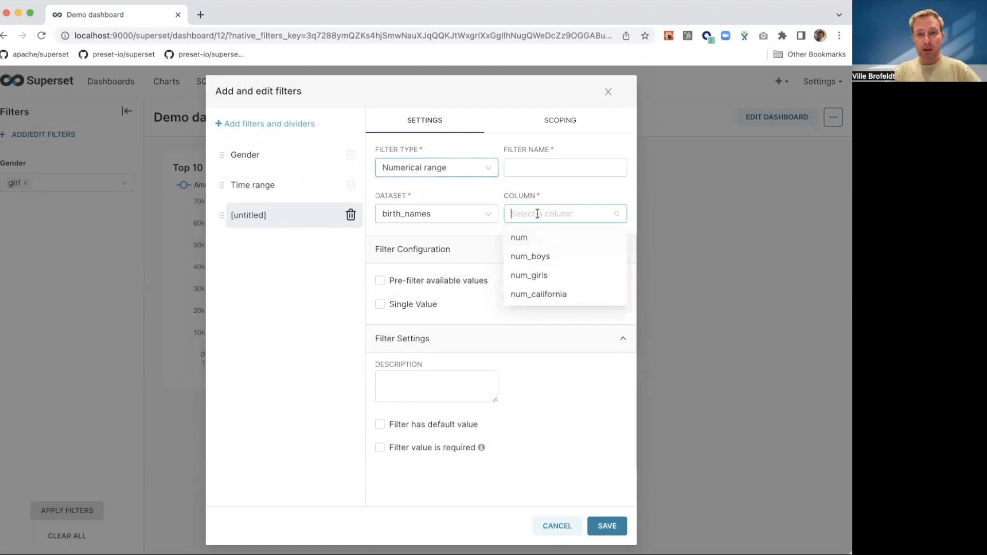
left_click(526, 238)
left_click(525, 167)
type("Births")
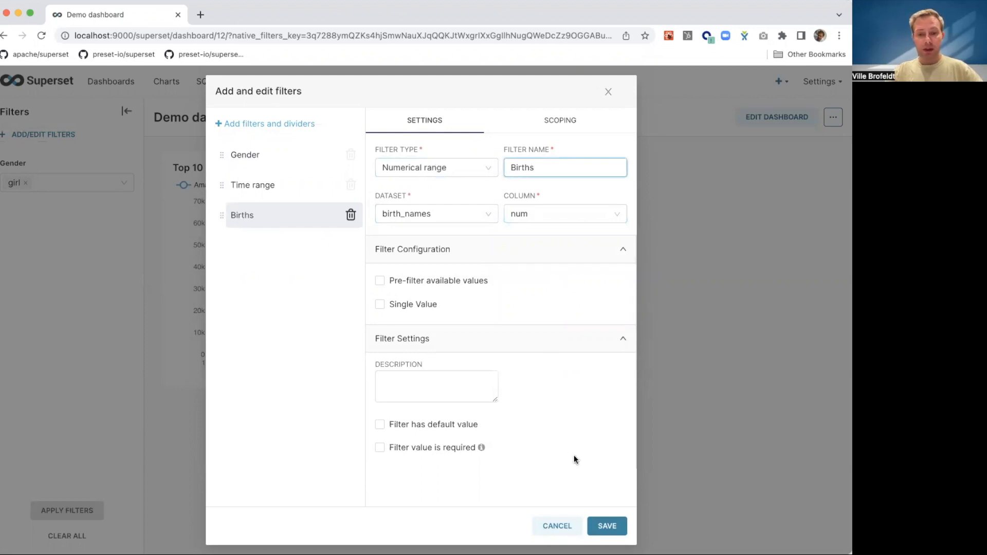
left_click(604, 525)
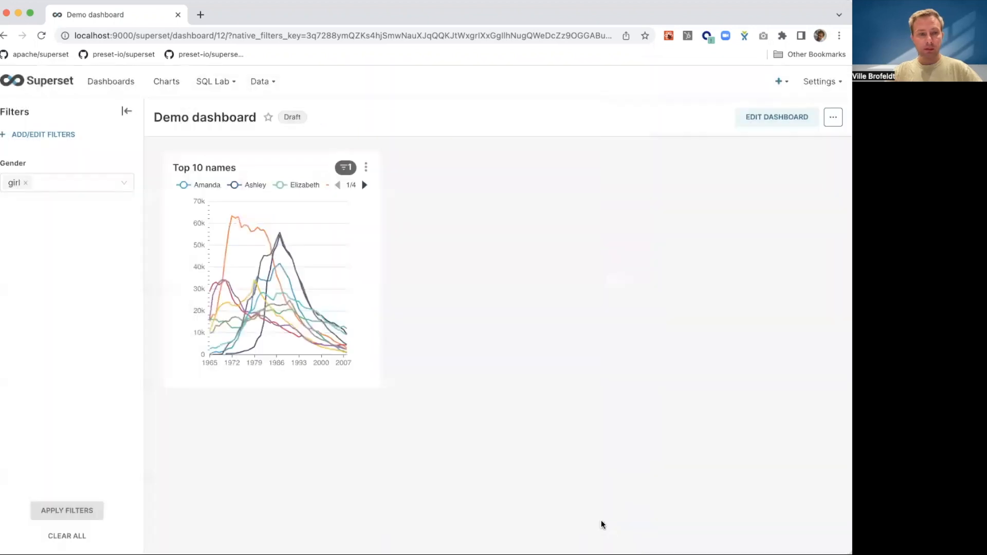
- Choose girl in the Gender filter and set the Time range filter to an advanced range starting at "Last 20 years"
left_click(31, 183)
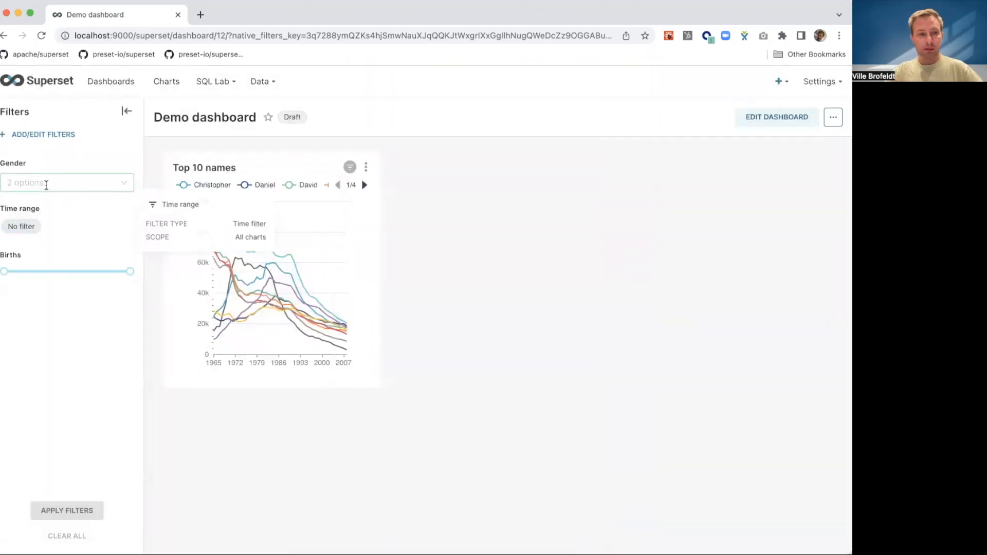
left_click(23, 225)
left_click(58, 385)
left_click(23, 227)
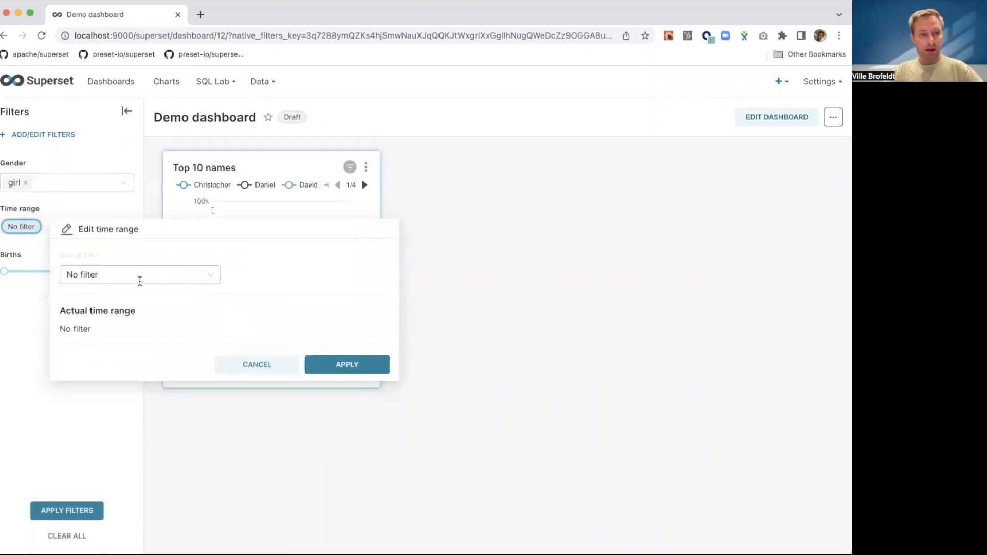
left_click(139, 278)
left_click(113, 373)
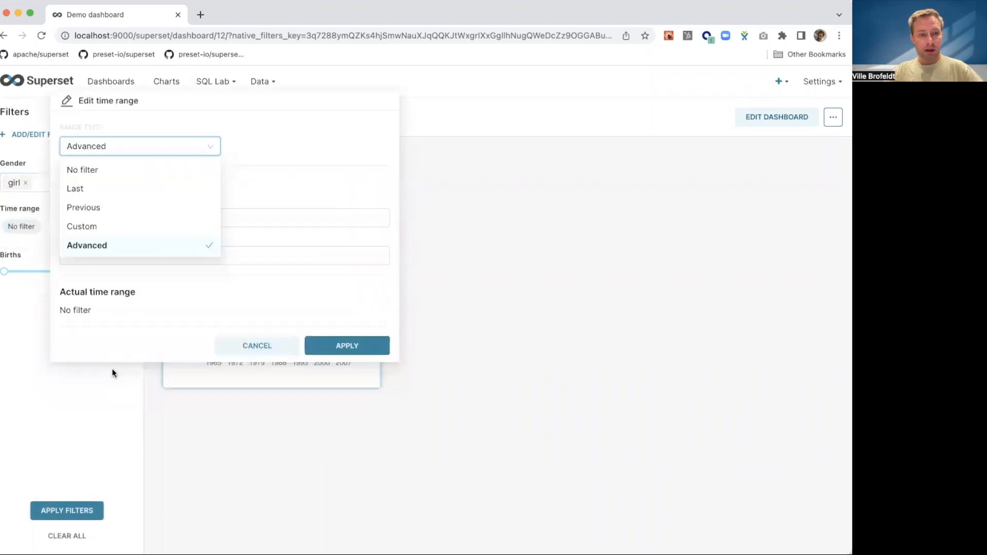
left_click(138, 220)
type("Las")
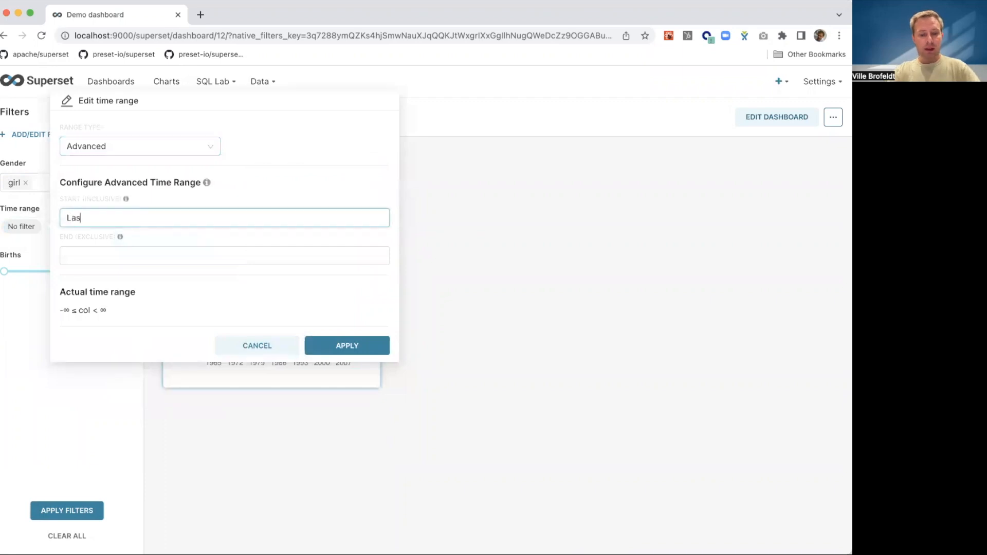
type("t 20 years")
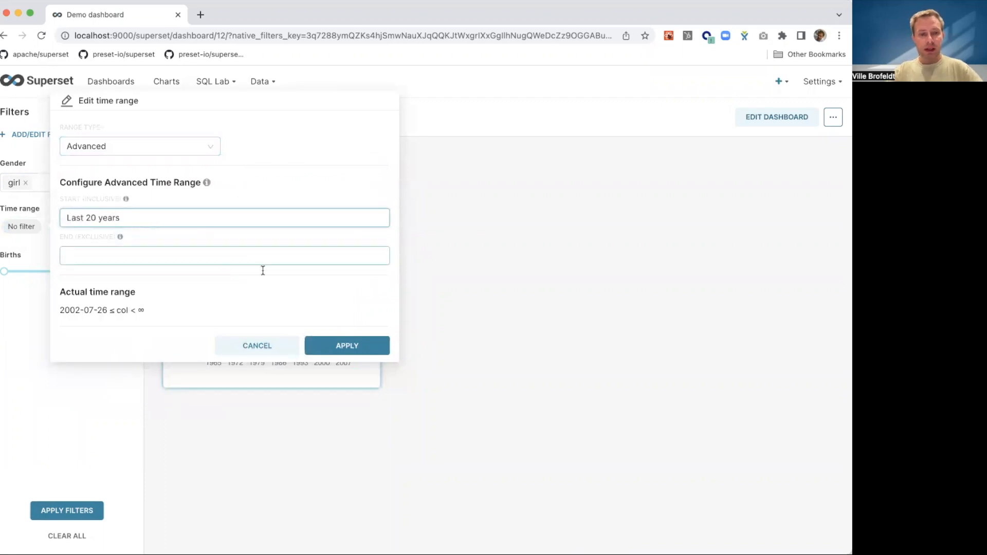
left_click(341, 347)
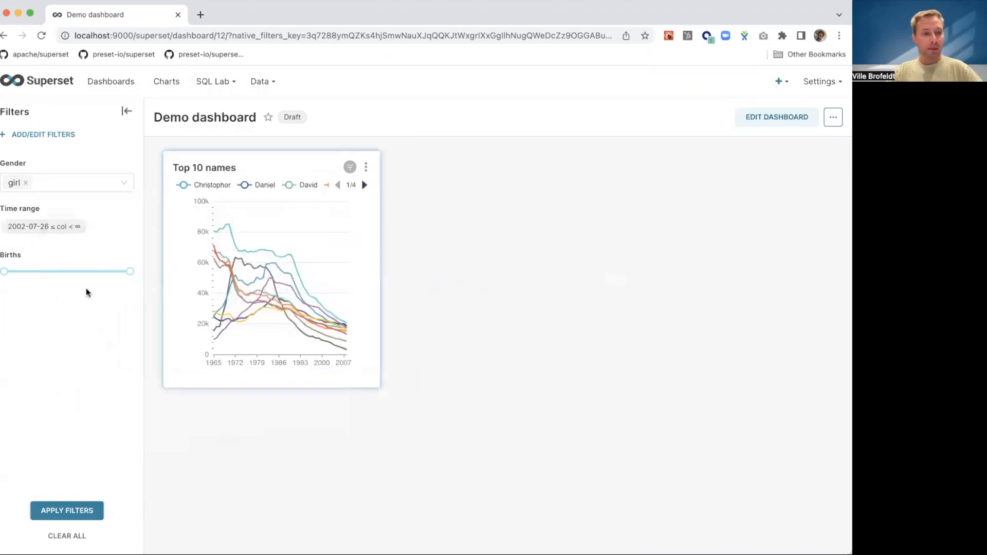
- Lower the Births filter's upper limit to about 21.7k, apply all filters, and check which ones affect Top 10 names
mouse_move(131, 273)
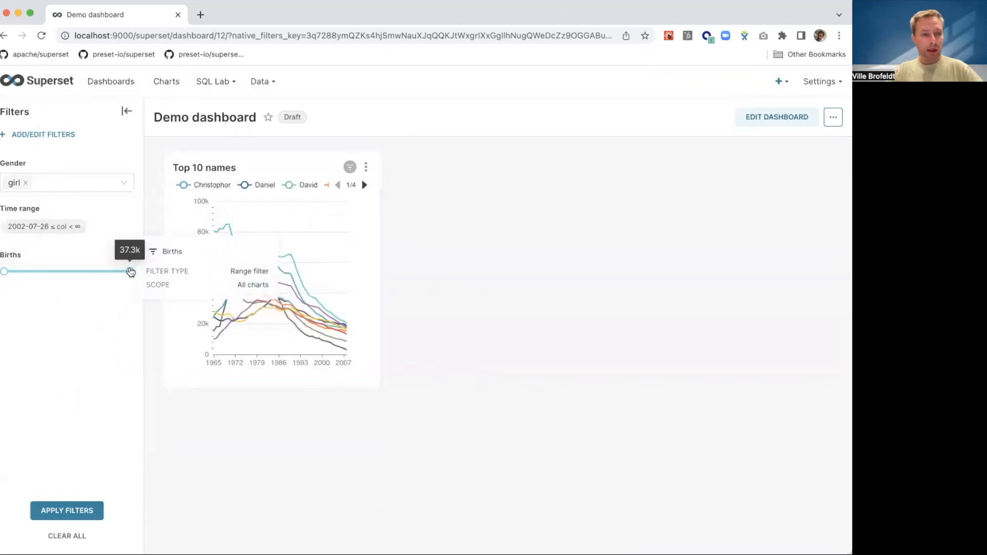
left_click_drag(130, 273, 78, 273)
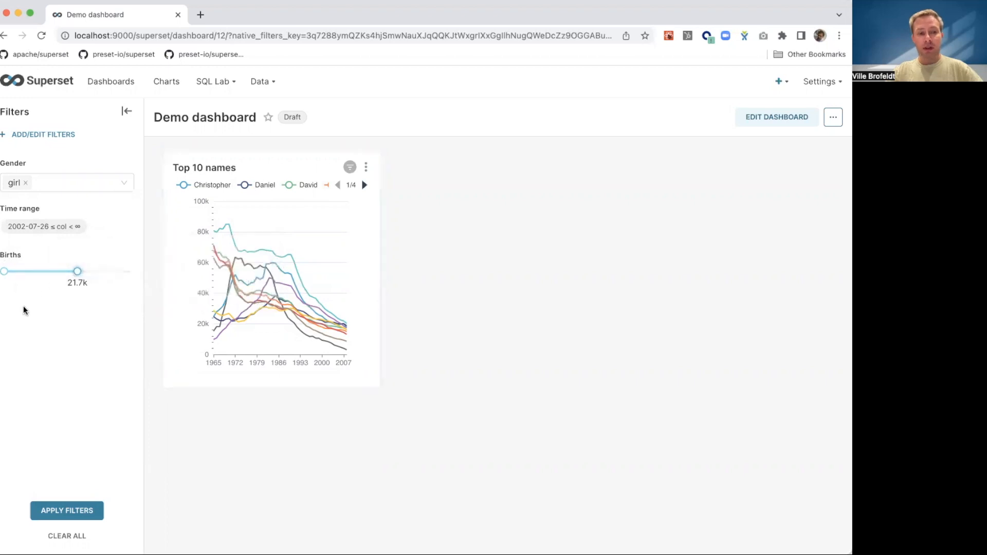
mouse_move(76, 292)
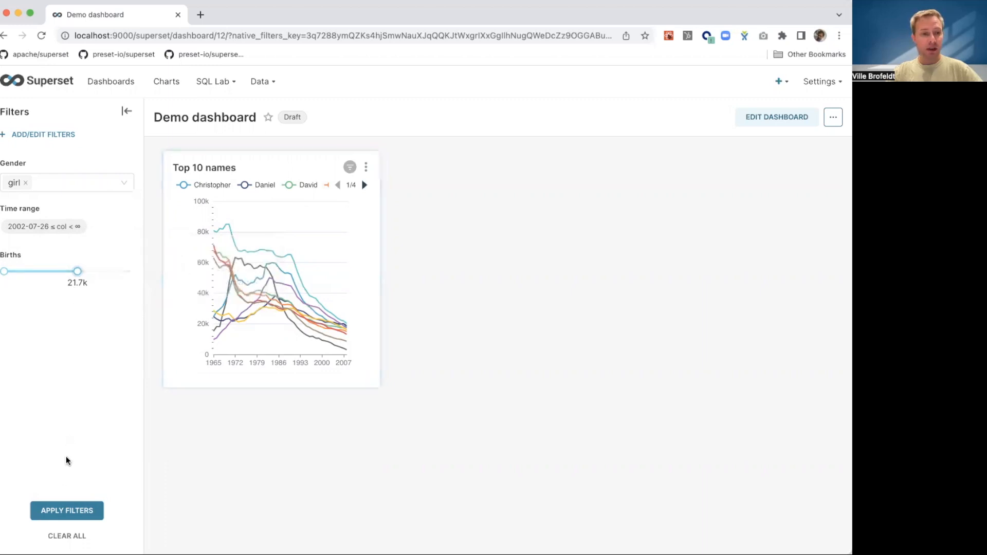
left_click(65, 512)
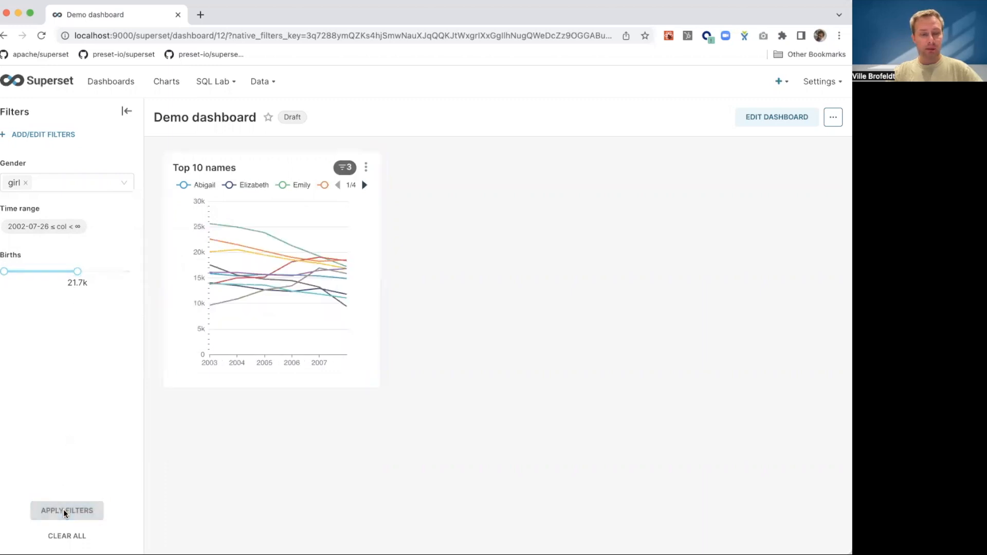
mouse_move(345, 173)
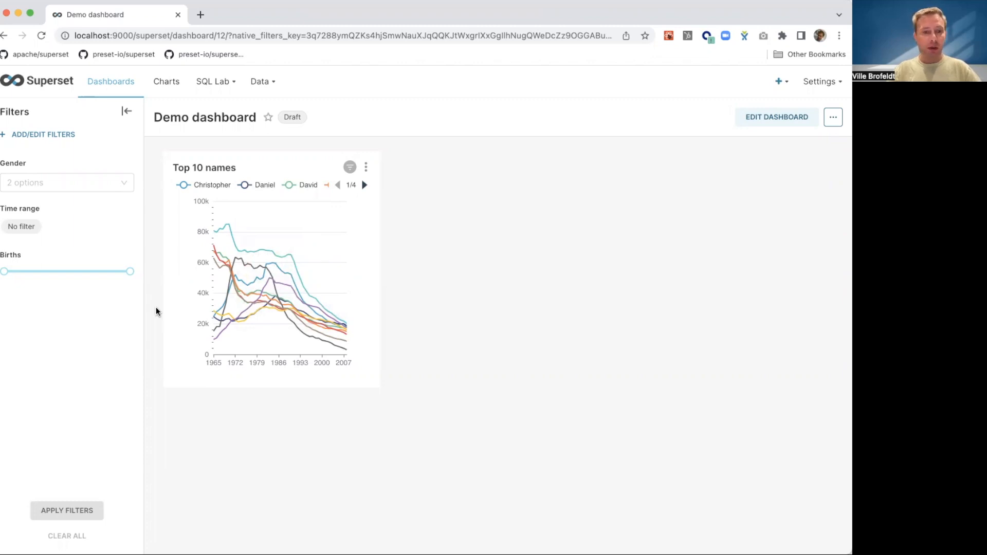
- Edit the dashboard, add a Tabs element above the Top 10 names chart, and title its first tab "Main tab"
left_click(832, 121)
left_click(776, 118)
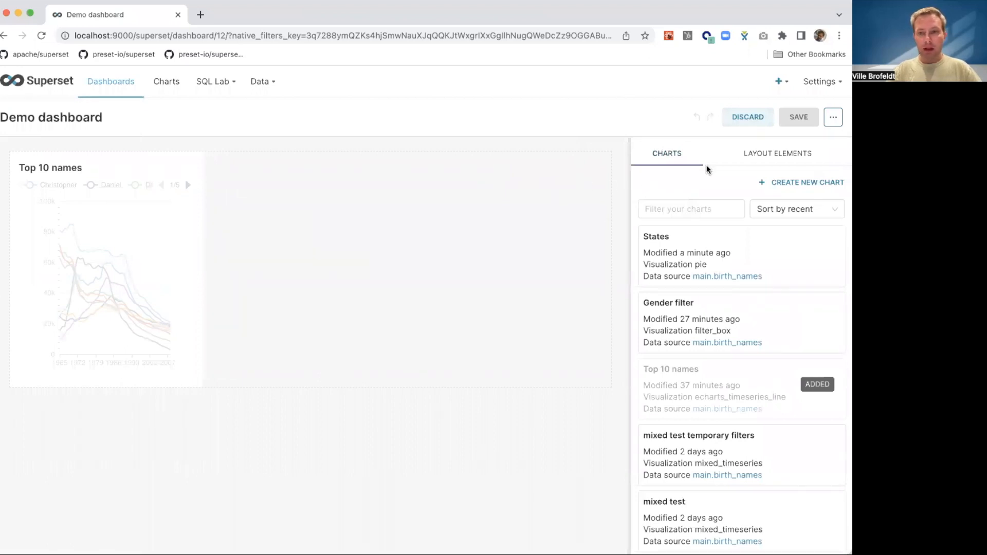
left_click(784, 153)
left_click_drag(688, 196, 229, 135)
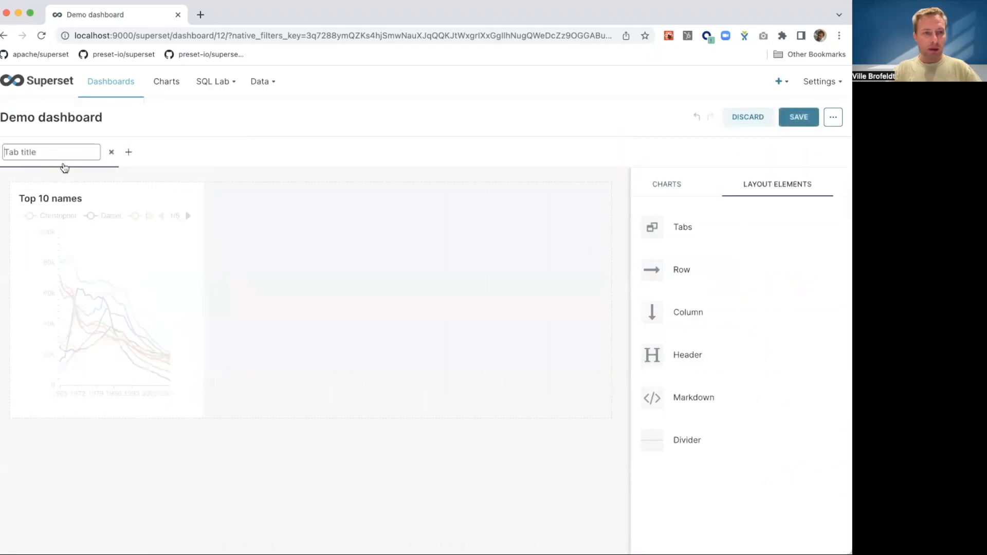
type("Main tab")
left_click(130, 155)
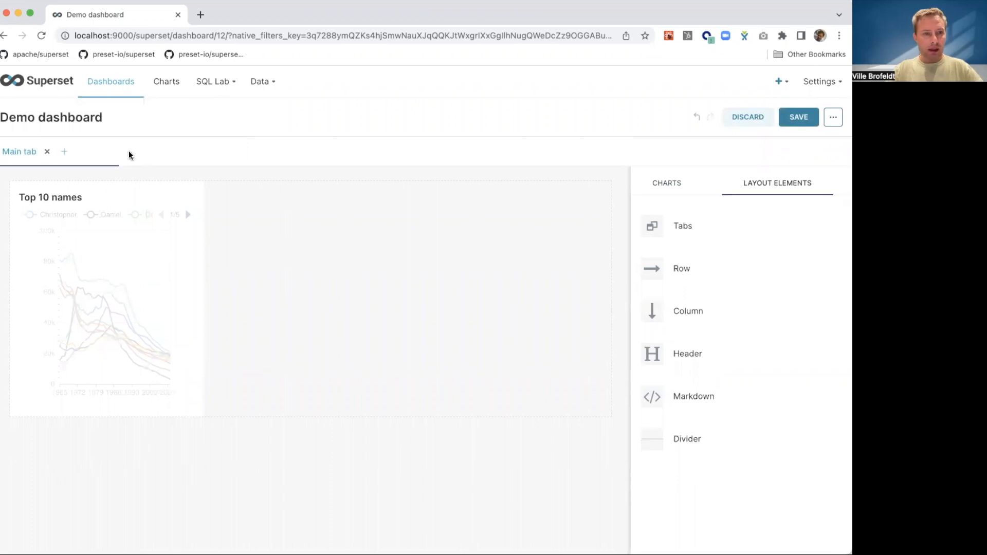
- Add a second tab titled "Other tab", save the dashboard, and show Main tab
left_click(65, 152)
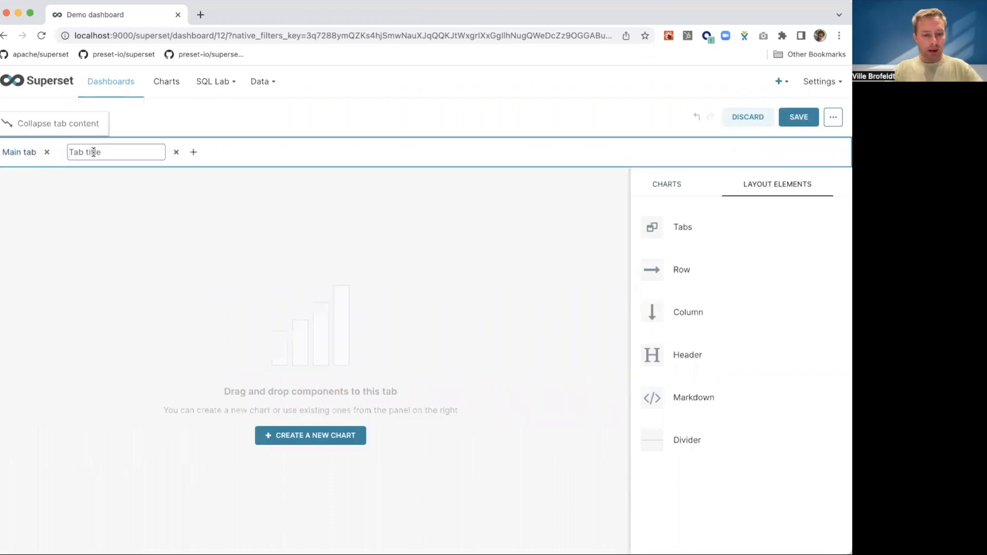
type("Other tab")
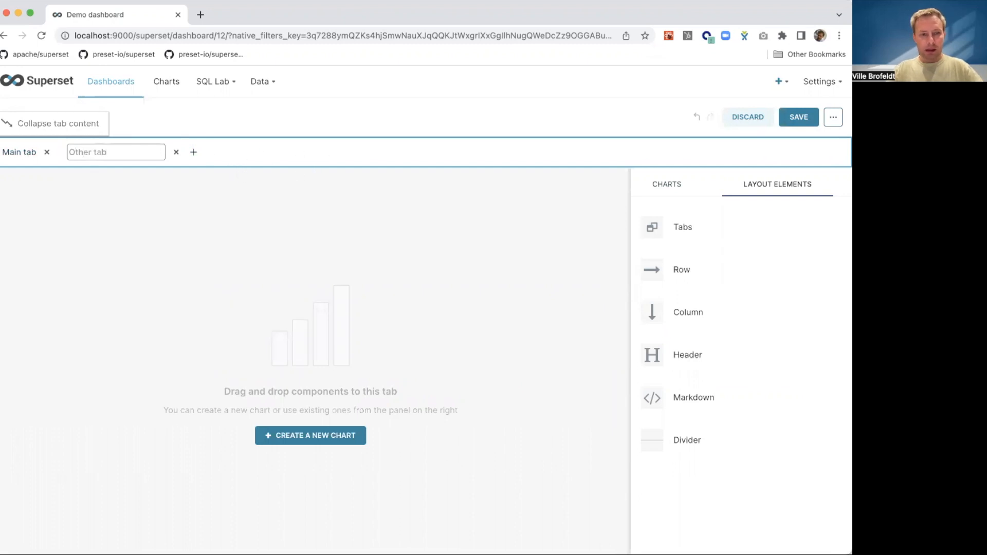
key("Return")
left_click(803, 118)
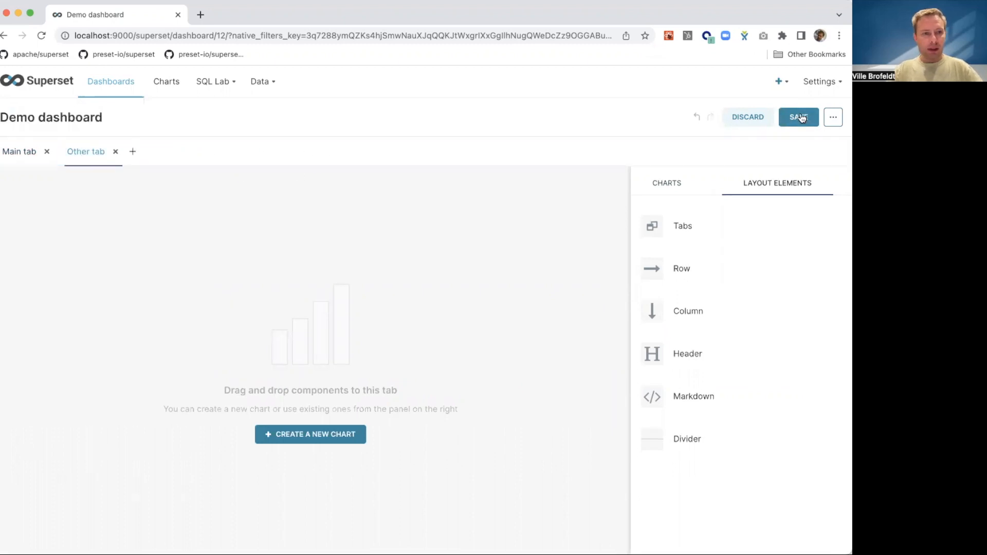
left_click(178, 154)
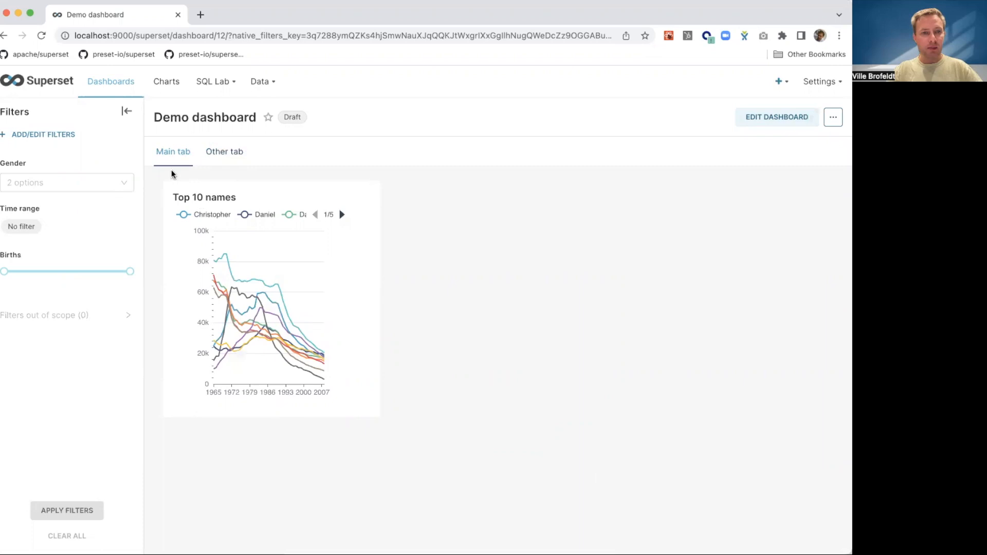
- Add the States pie chart to the dashboard's Other tab and save the dashboard
left_click(218, 152)
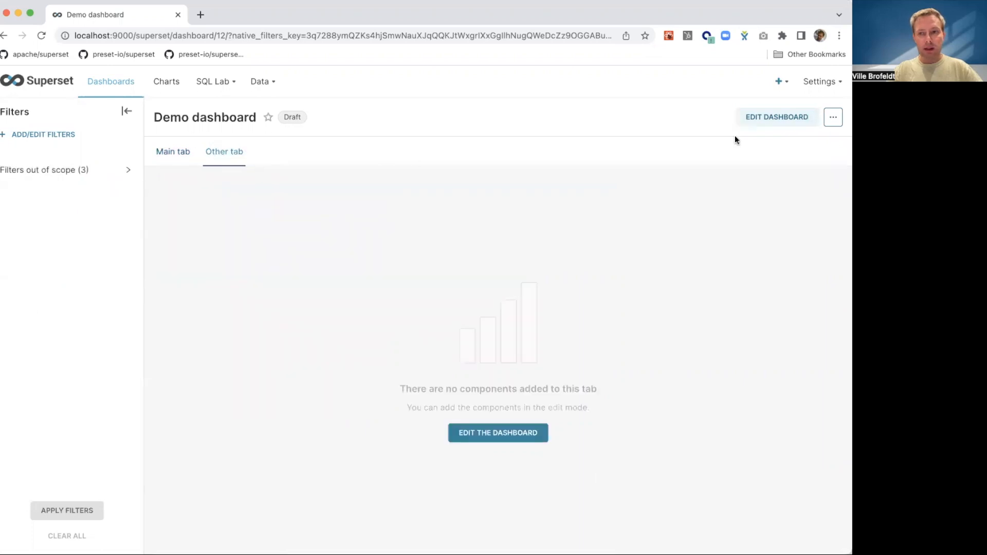
left_click(777, 118)
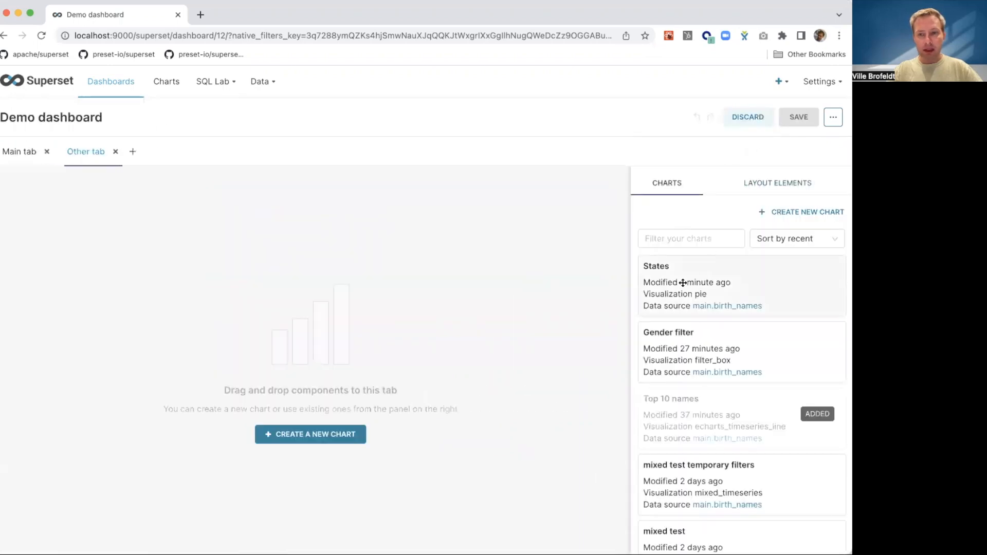
left_click_drag(696, 281, 250, 185)
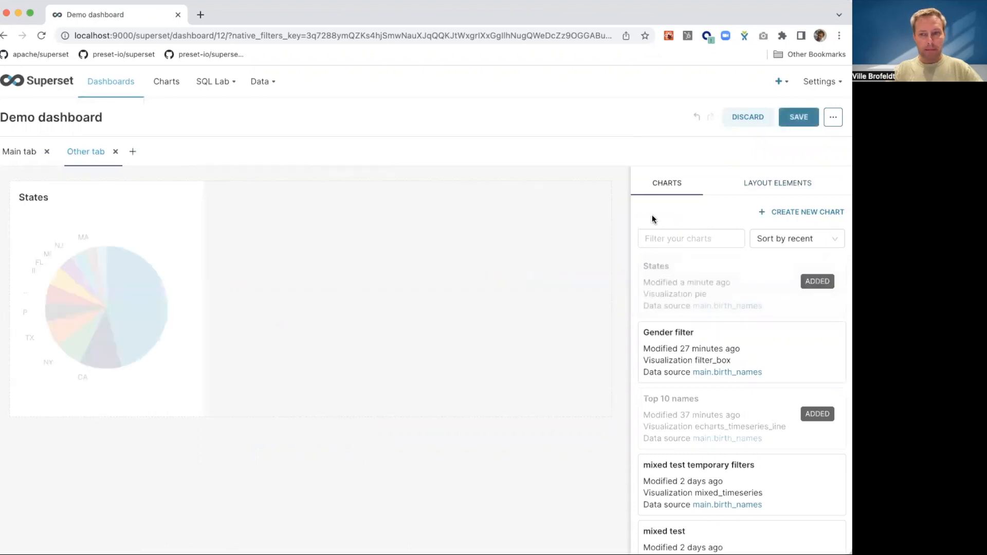
left_click(800, 118)
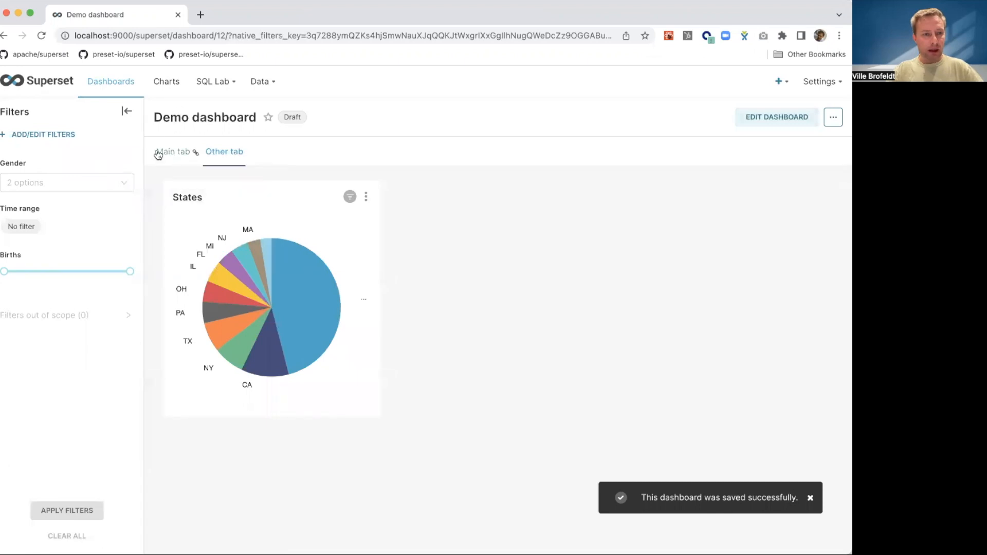
- Restrict the Gender filter's scope to specific panels, excluding Other tab, and save the filter settings
left_click(40, 136)
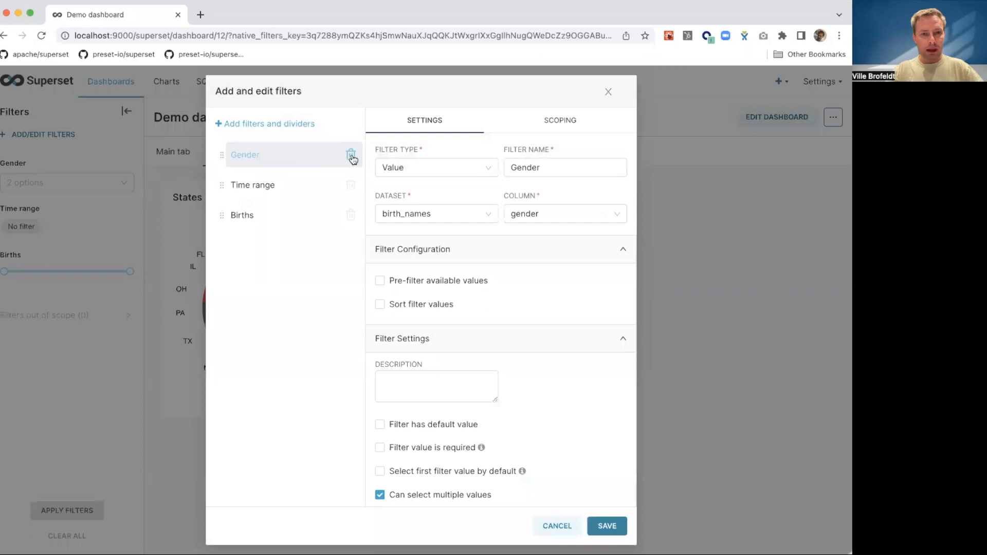
left_click(569, 120)
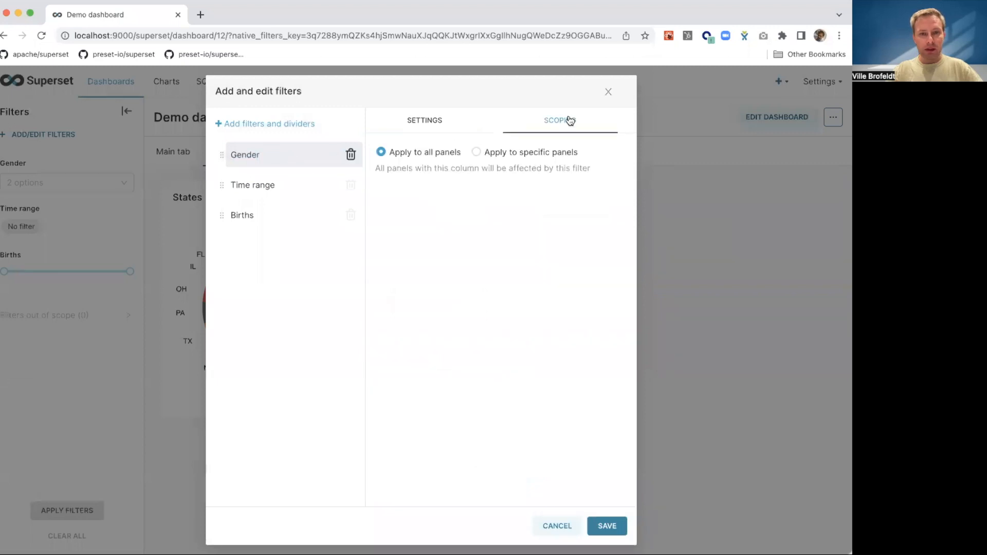
left_click(486, 153)
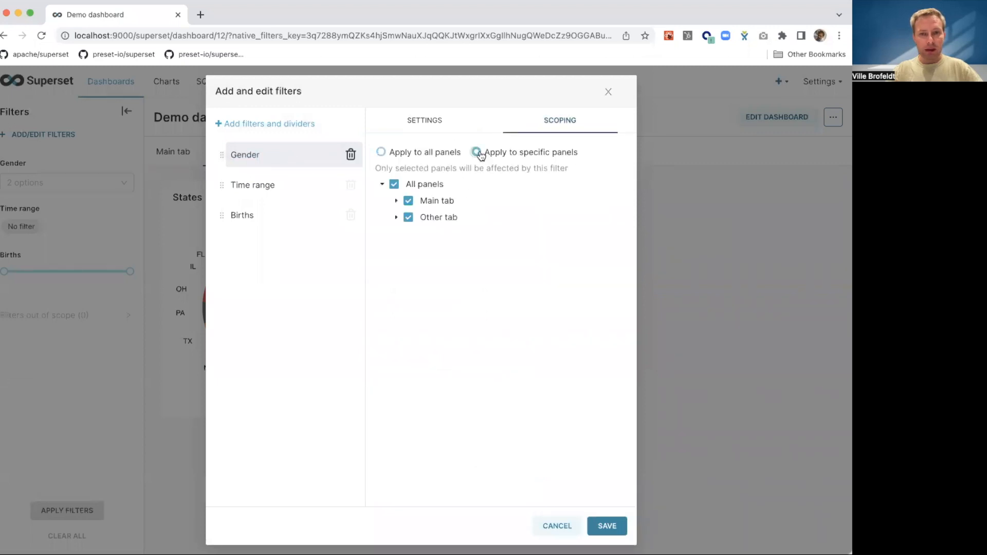
left_click(409, 218)
left_click(600, 528)
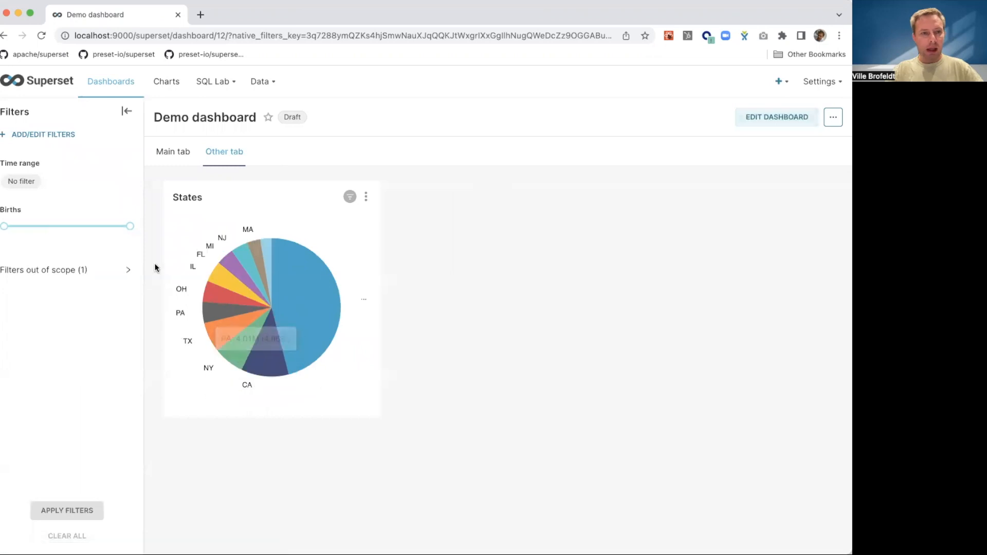
- Compare the filters offered on Main tab and Other tab, including those out of scope, and check each filter's scope
left_click(173, 152)
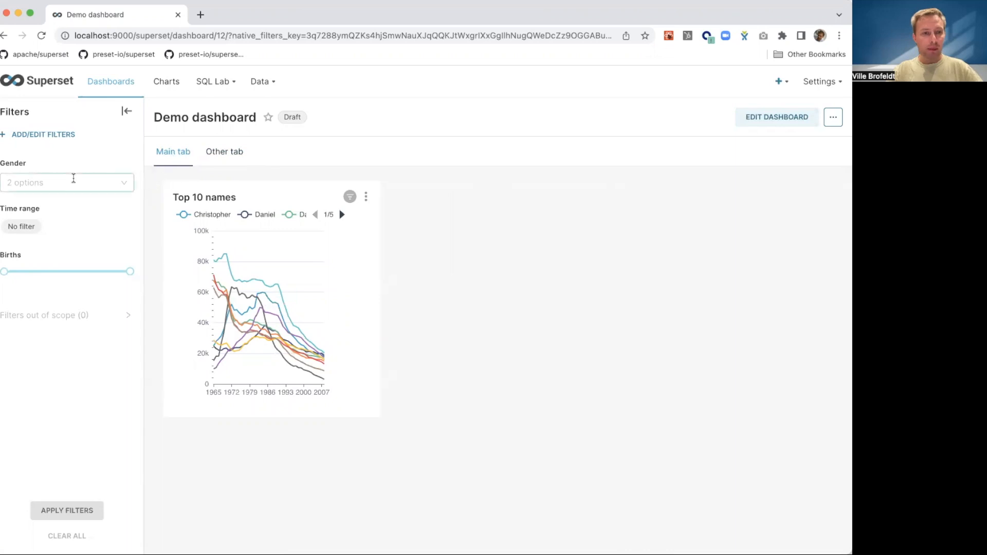
mouse_move(16, 164)
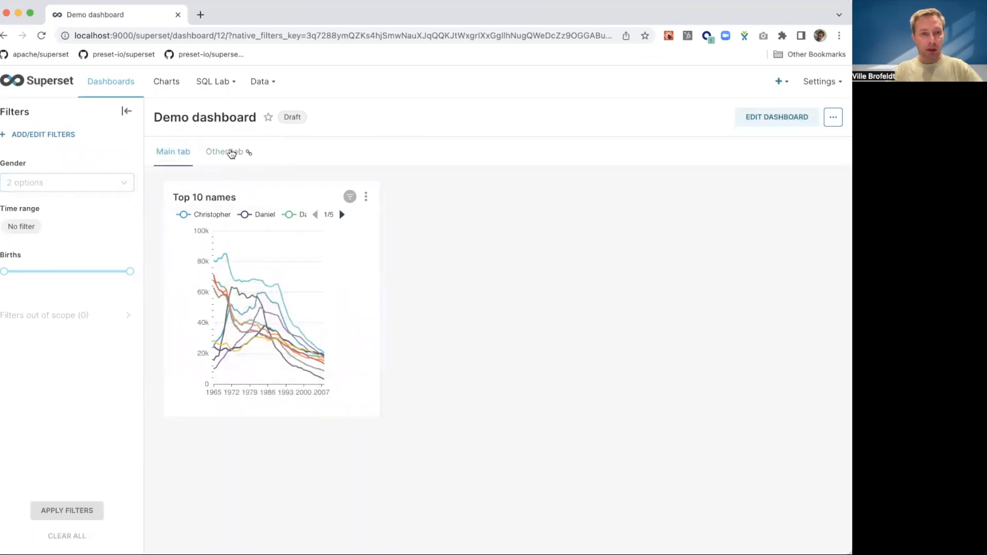
left_click(232, 153)
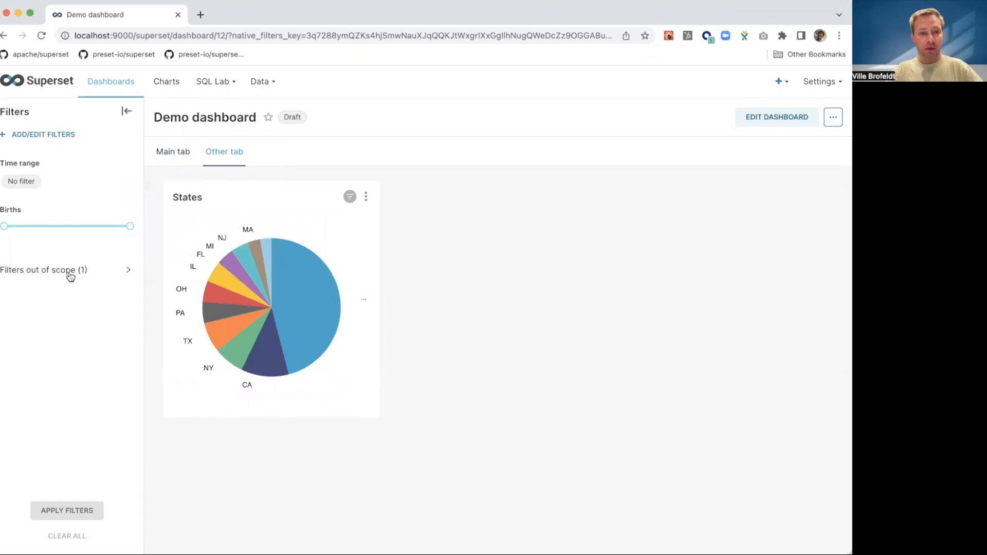
left_click(46, 276)
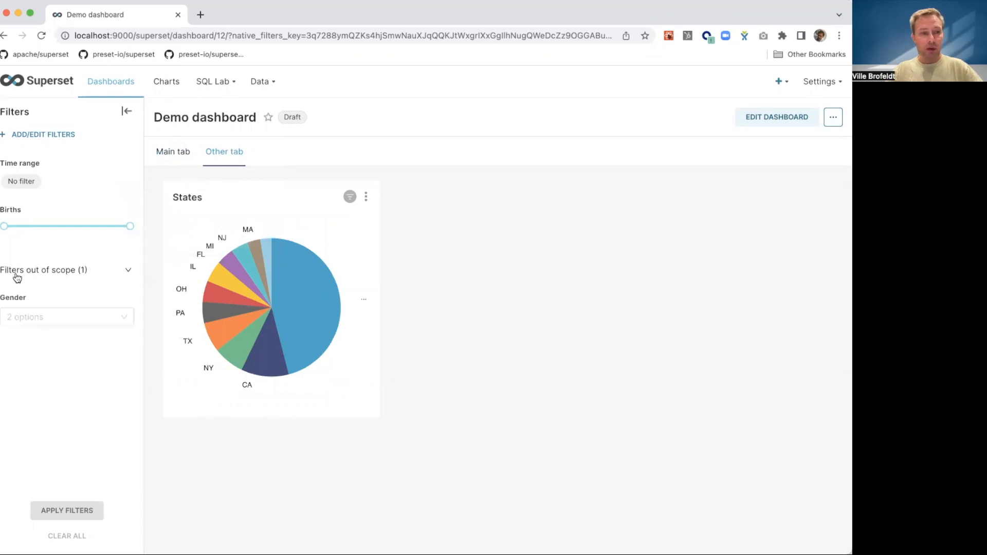
mouse_move(50, 317)
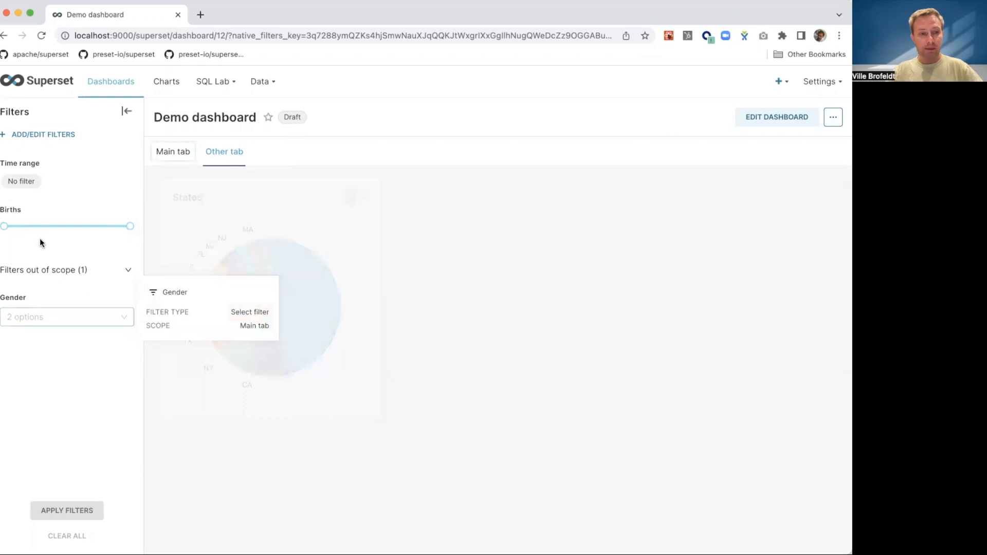
mouse_move(43, 231)
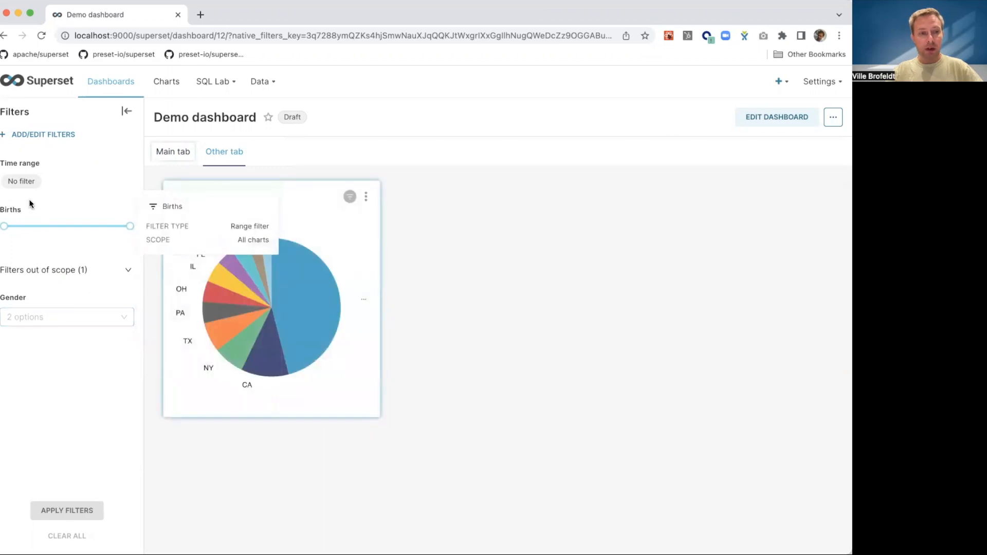
mouse_move(22, 184)
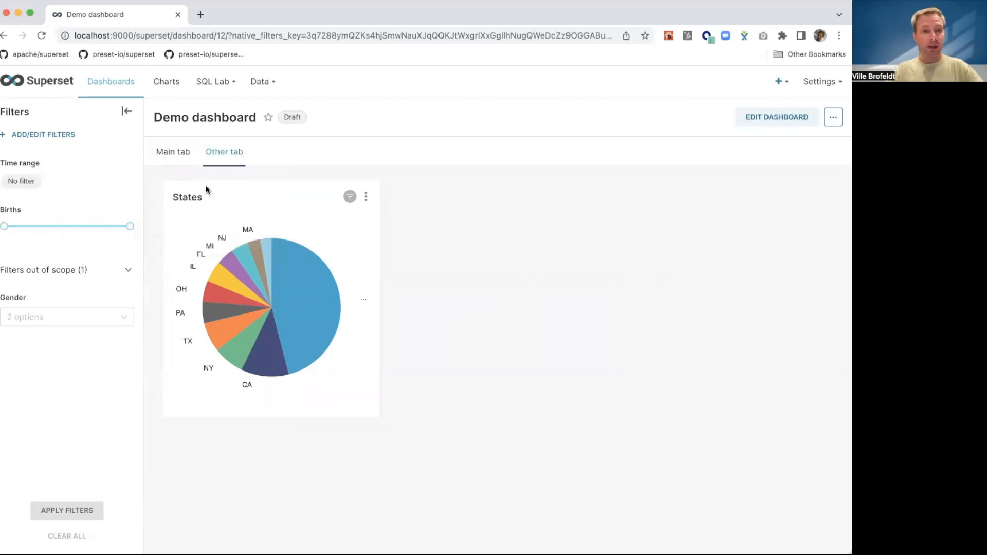
left_click(177, 151)
mouse_move(41, 205)
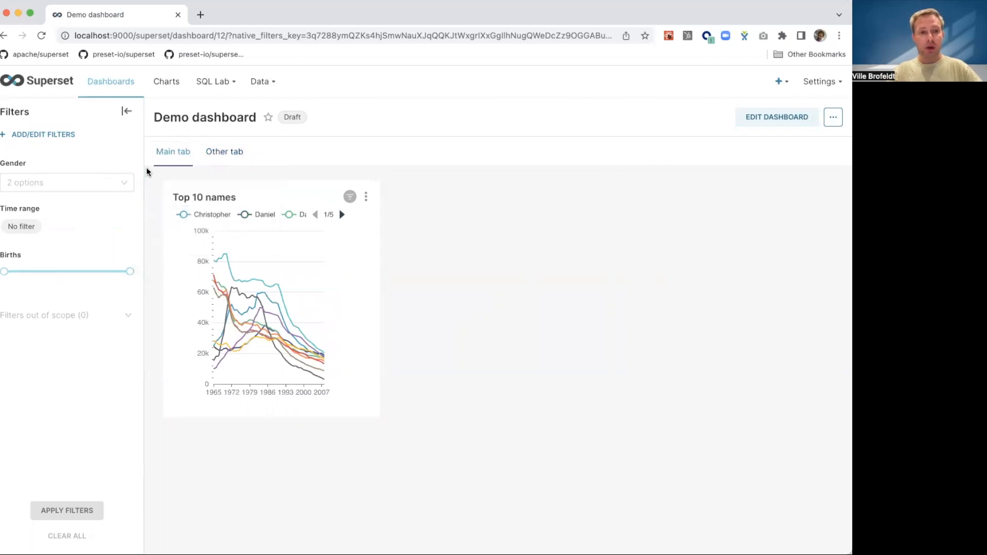
mouse_move(86, 185)
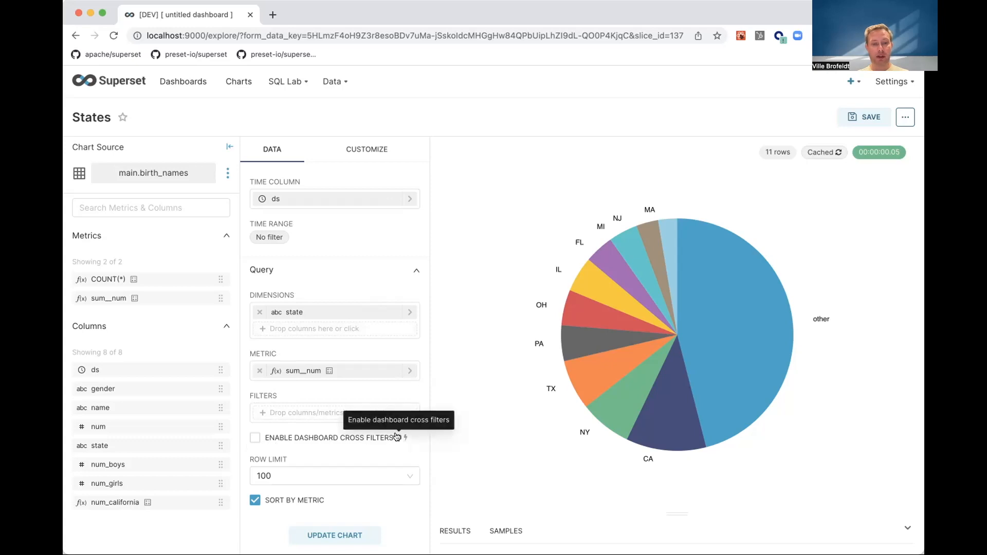
- Enable dashboard cross filters on the States pie chart and save it, overwriting the existing chart
left_click(255, 437)
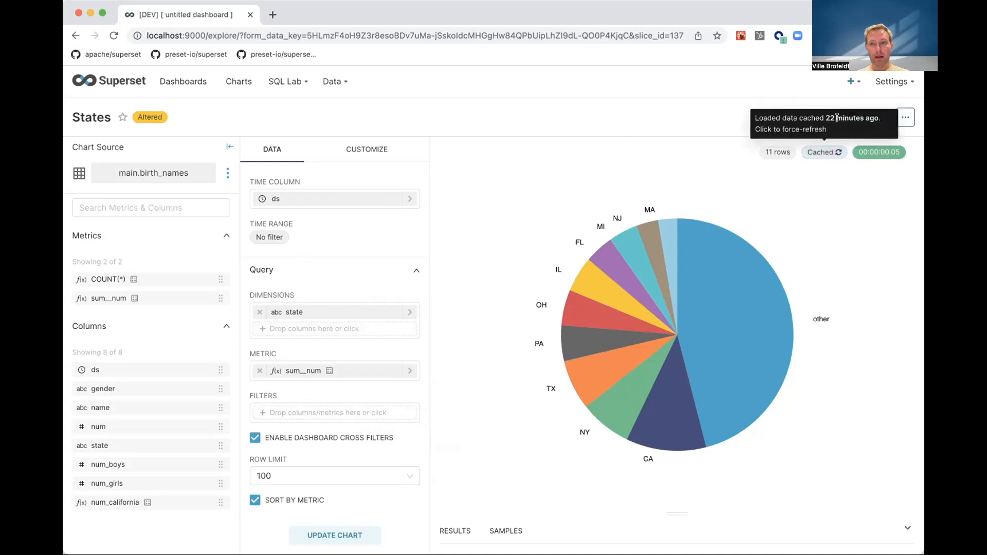
left_click(857, 118)
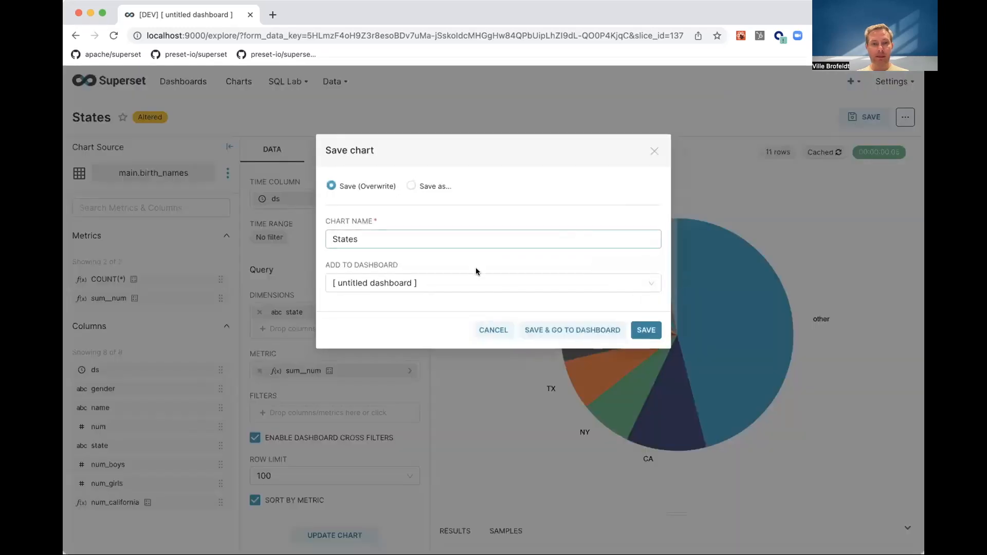
left_click(641, 333)
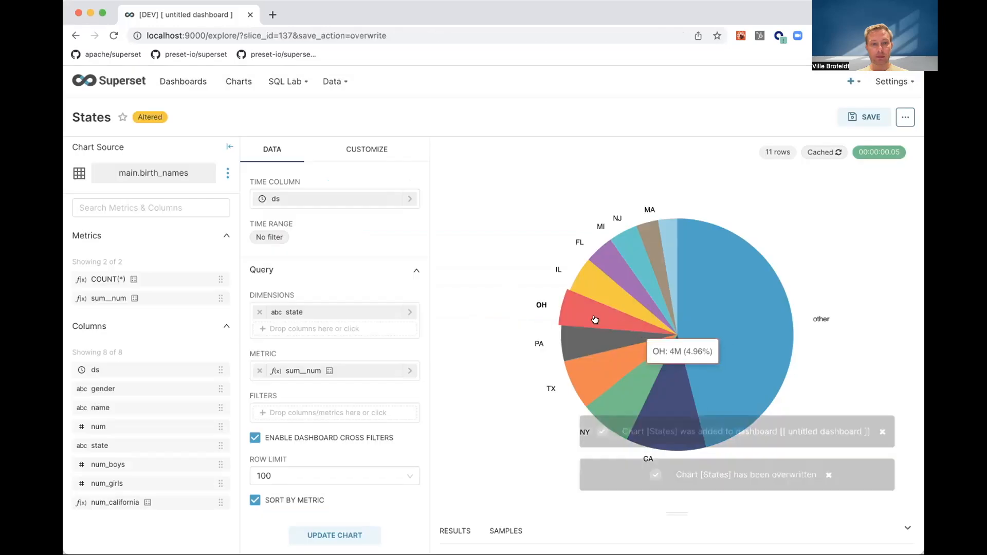
- Open Demo dashboard, cross-filter it by the "other" slice of the States pie, and check the filter applied to Top 10 names
left_click(188, 81)
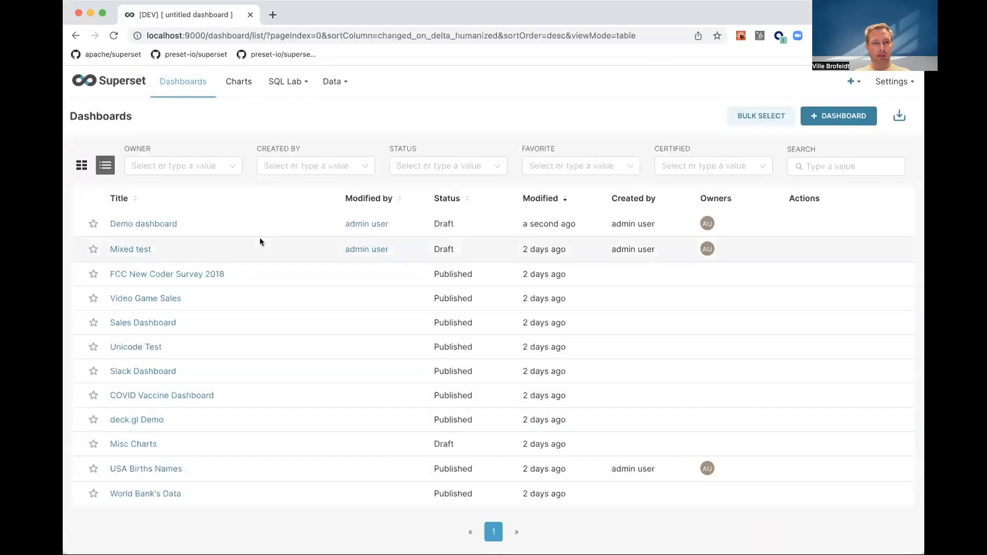
left_click(143, 225)
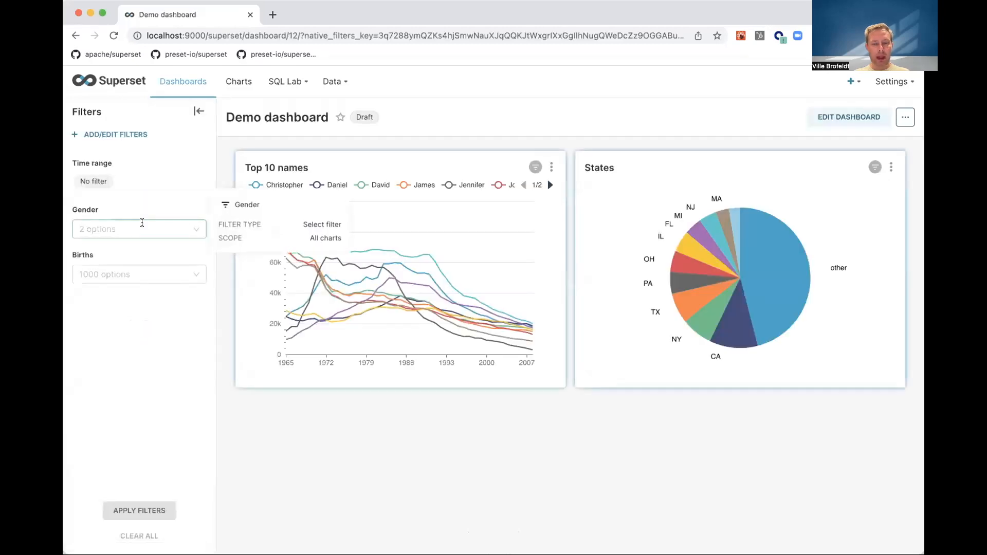
mouse_move(728, 225)
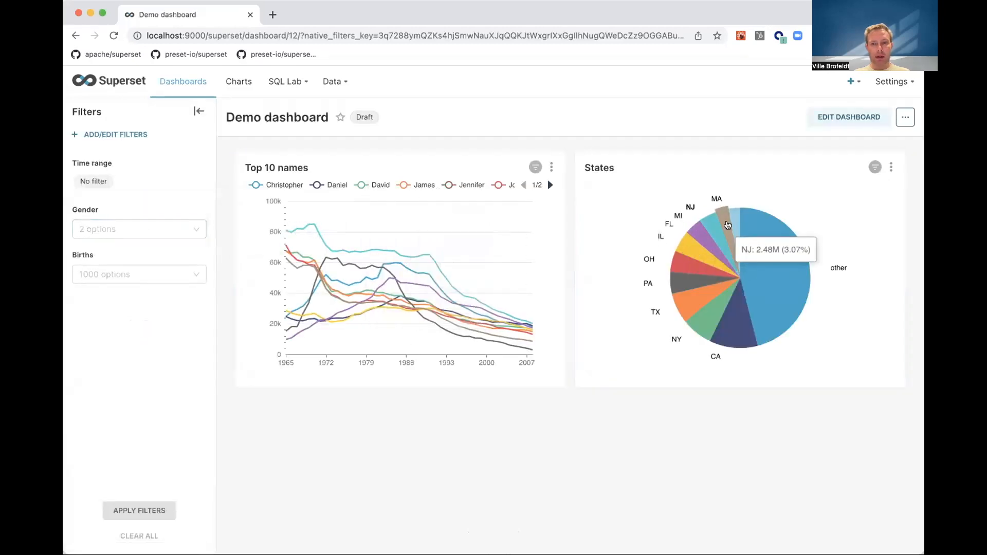
left_click(756, 259)
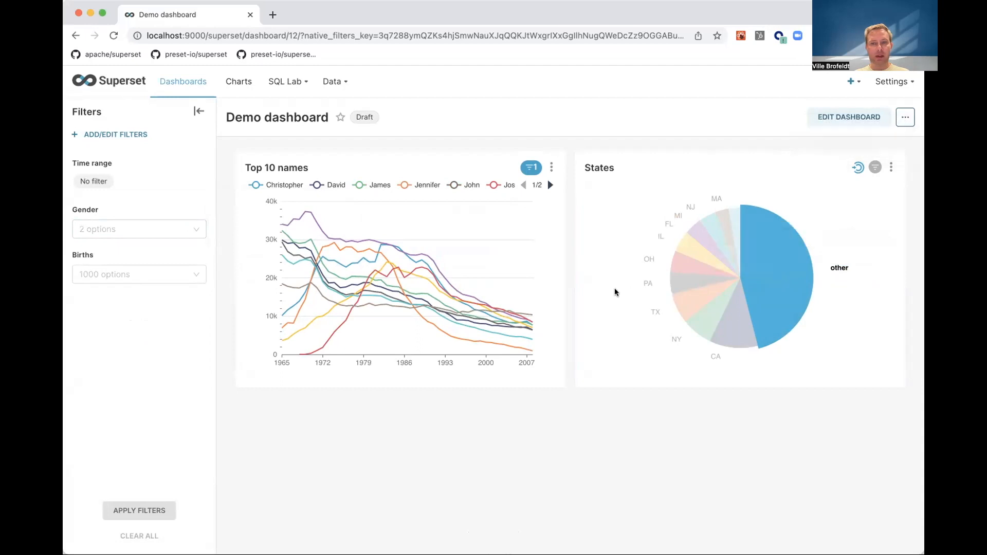
mouse_move(531, 168)
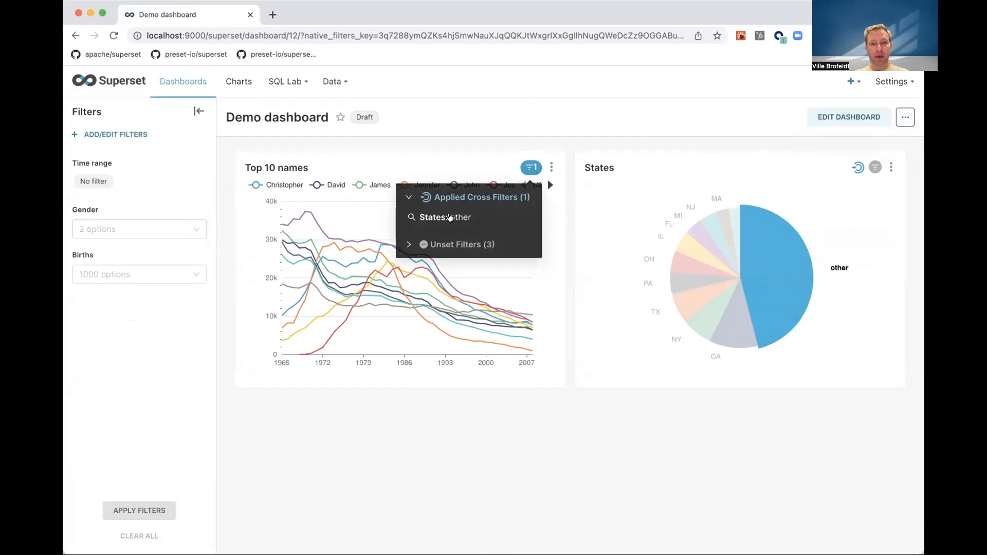
- Apply the Gender filter with girl and check the combined filters acting on the Top 10 names chart
left_click(118, 230)
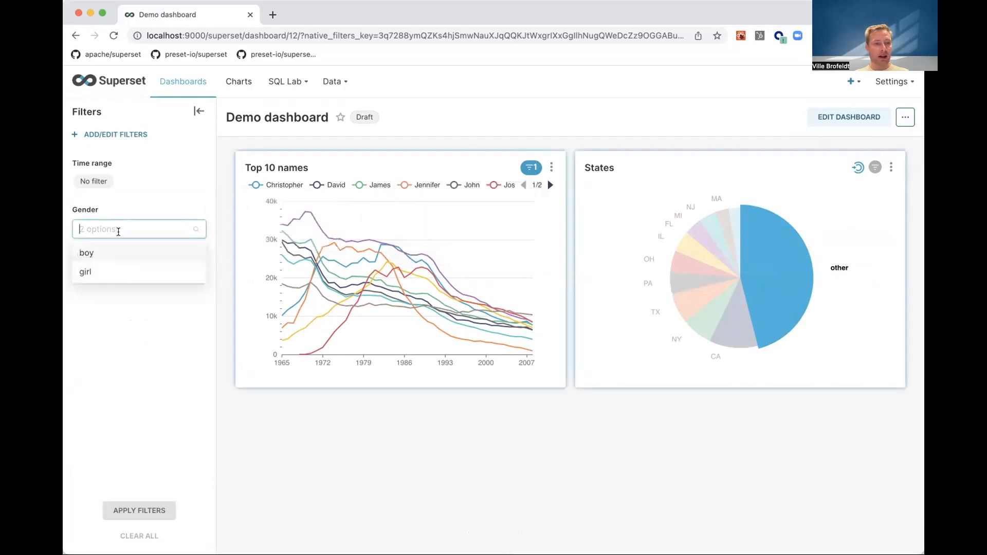
left_click(88, 272)
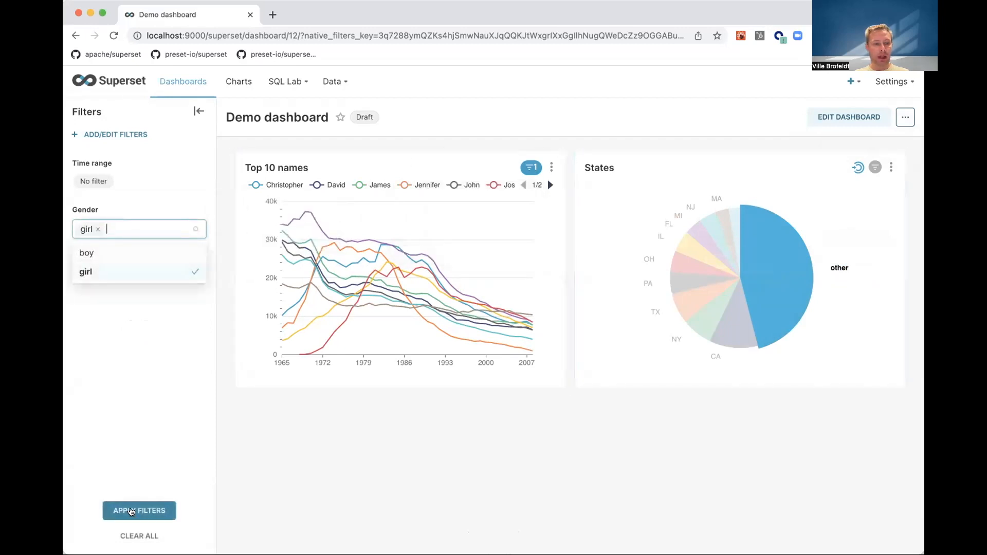
left_click(131, 512)
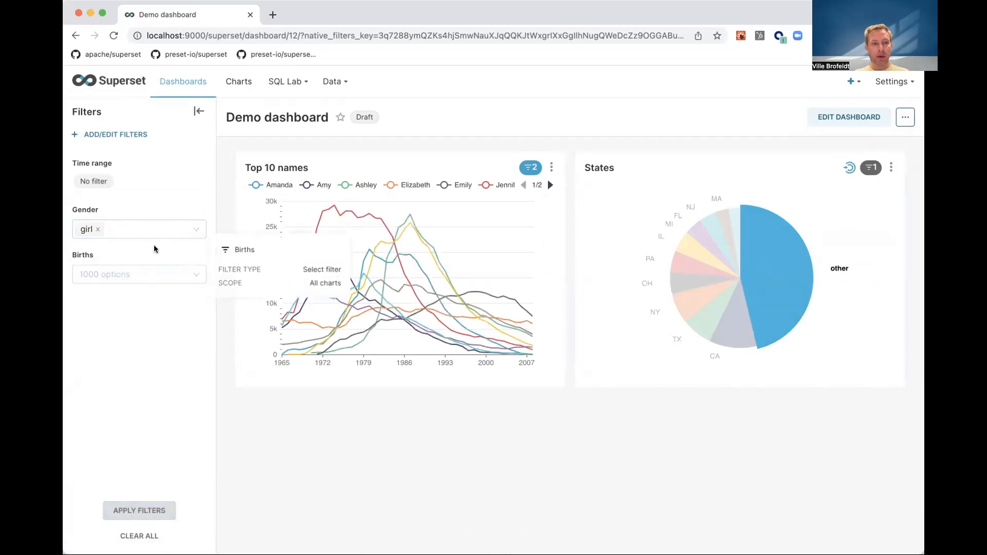
mouse_move(530, 167)
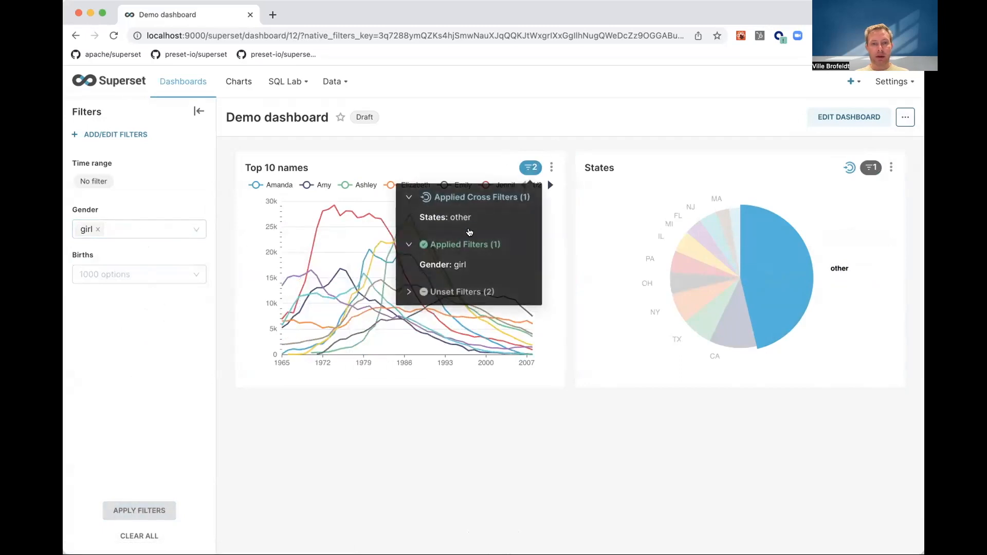
mouse_move(461, 219)
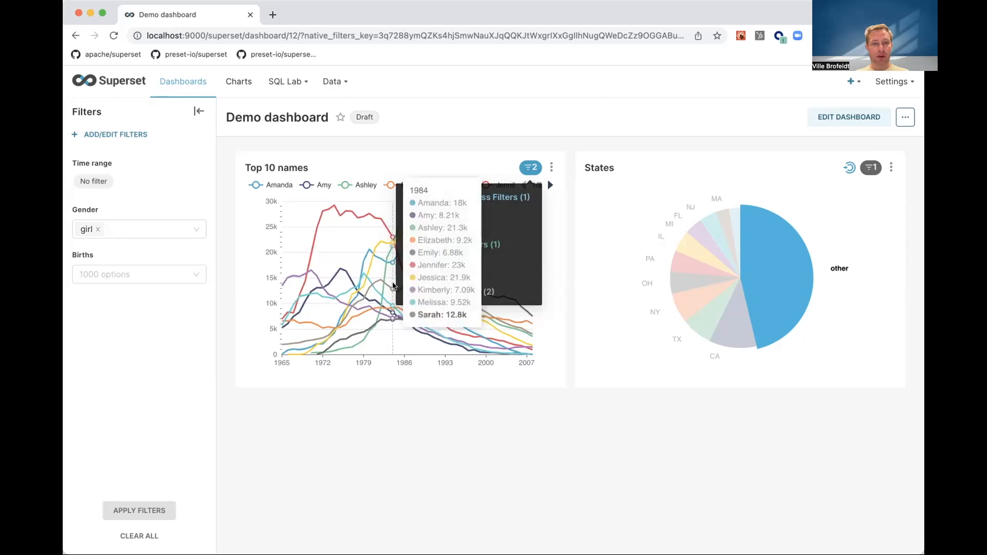
left_click(226, 311)
left_click(787, 247)
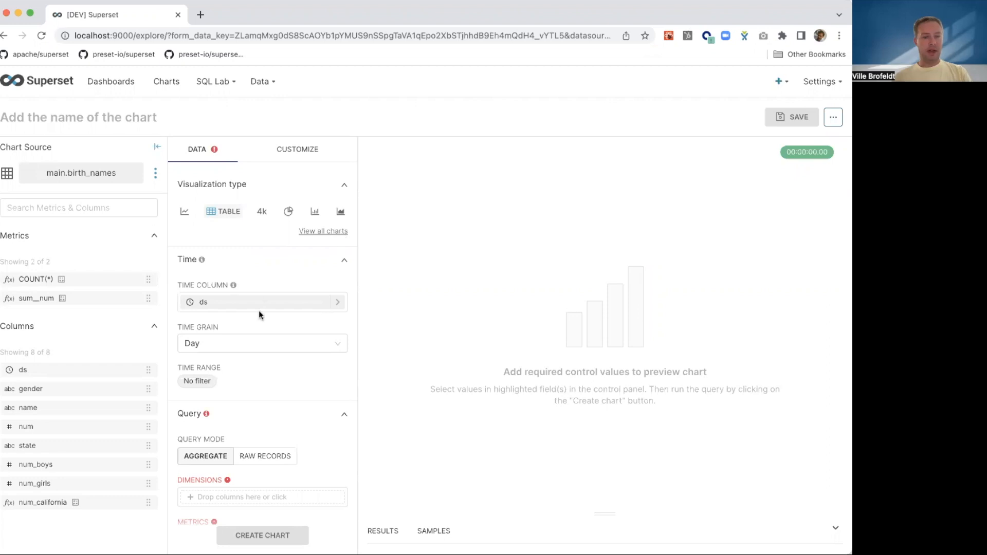
- Switch the new birth_names table chart to raw records and add ds, gender, name, num and state as columns
left_click(259, 457)
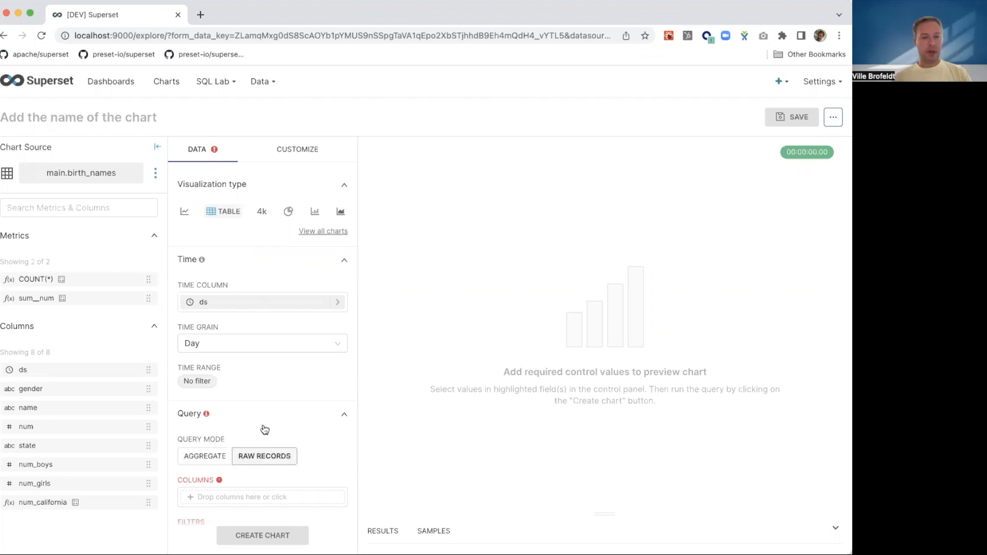
scroll(265, 403, "down", 3)
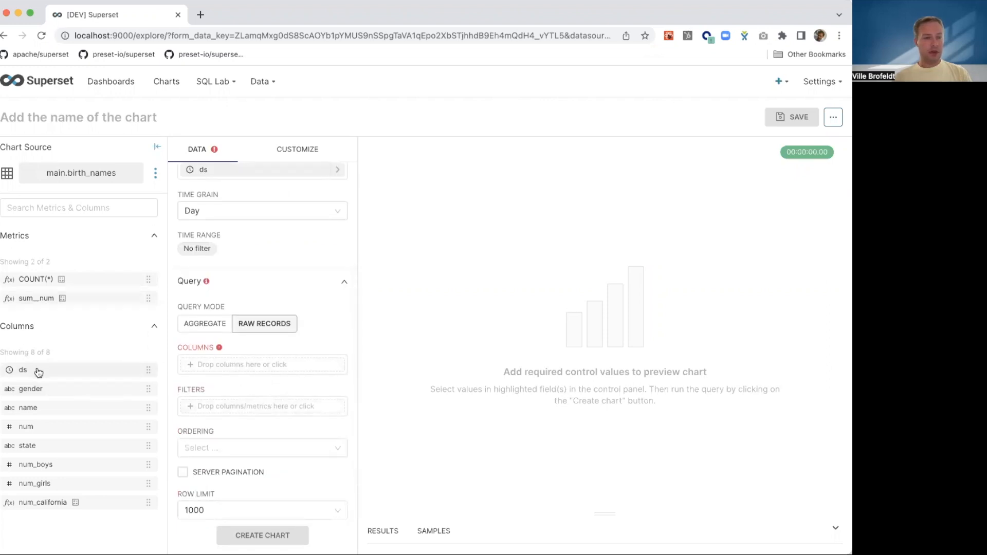
left_click_drag(48, 370, 221, 364)
left_click_drag(31, 389, 234, 384)
left_click_drag(38, 408, 260, 401)
left_click_drag(66, 446, 227, 417)
left_click_drag(35, 455, 125, 441)
left_click_drag(218, 433, 219, 434)
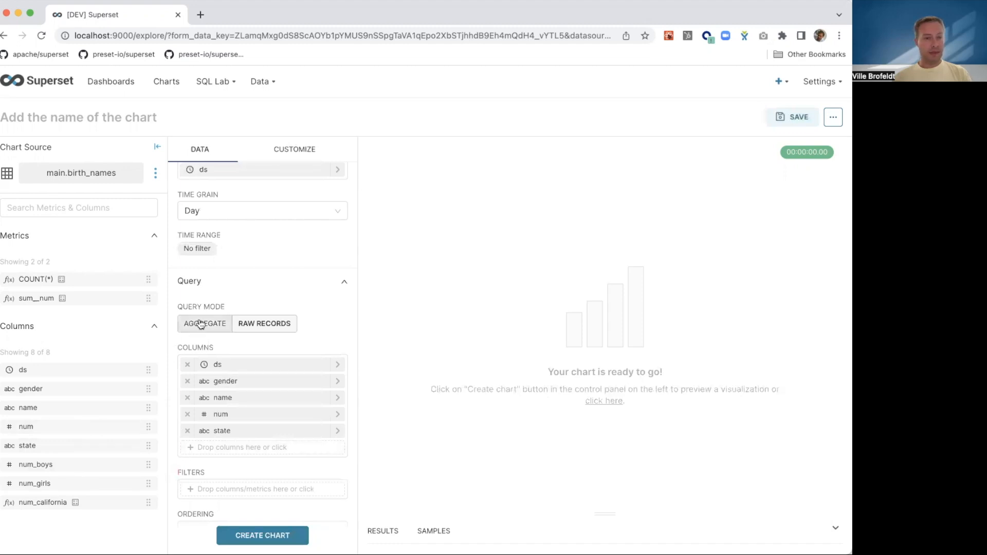
- Generate the raw records table chart, save it as "Raw records" into Demo dashboard, and go to that dashboard
left_click(273, 535)
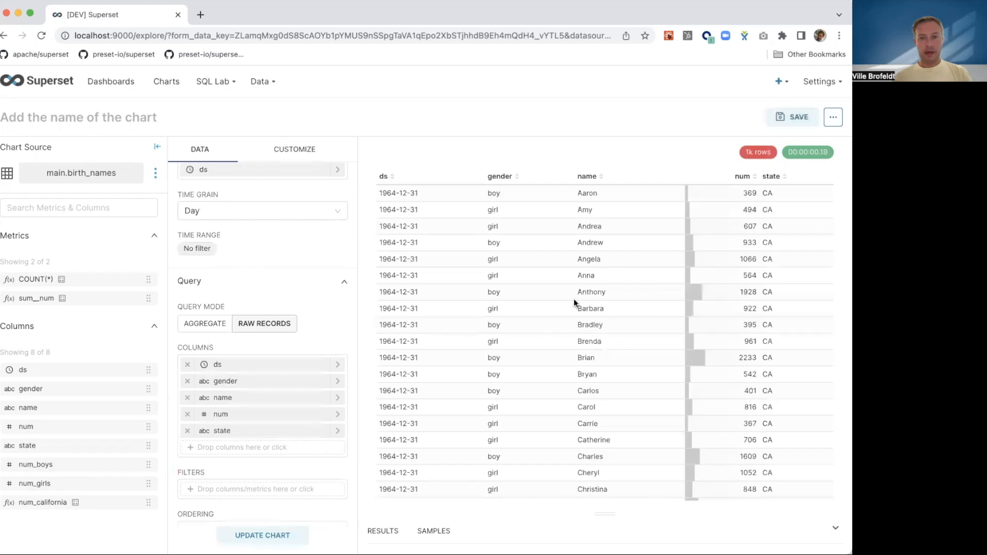
left_click(801, 127)
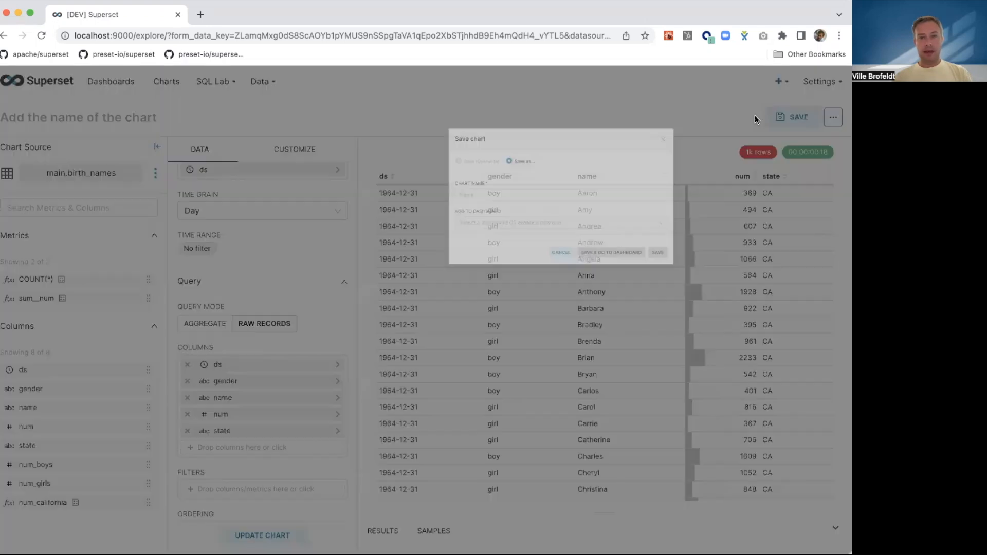
left_click(350, 235)
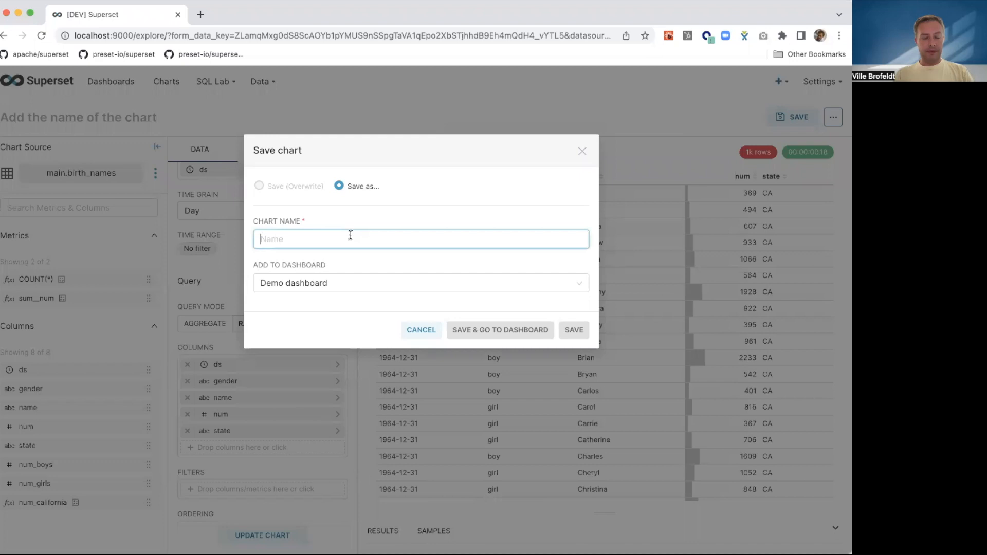
type("Raw records")
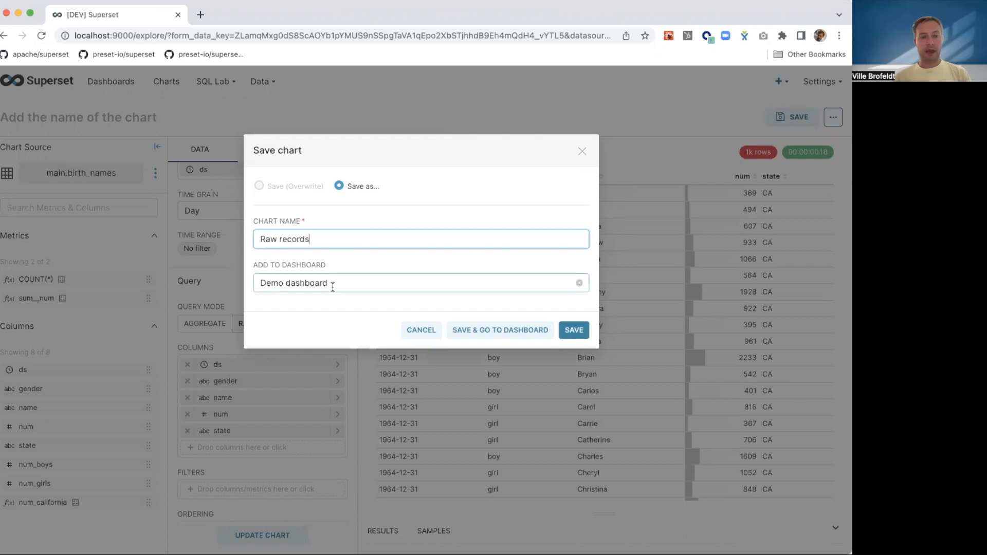
left_click(515, 335)
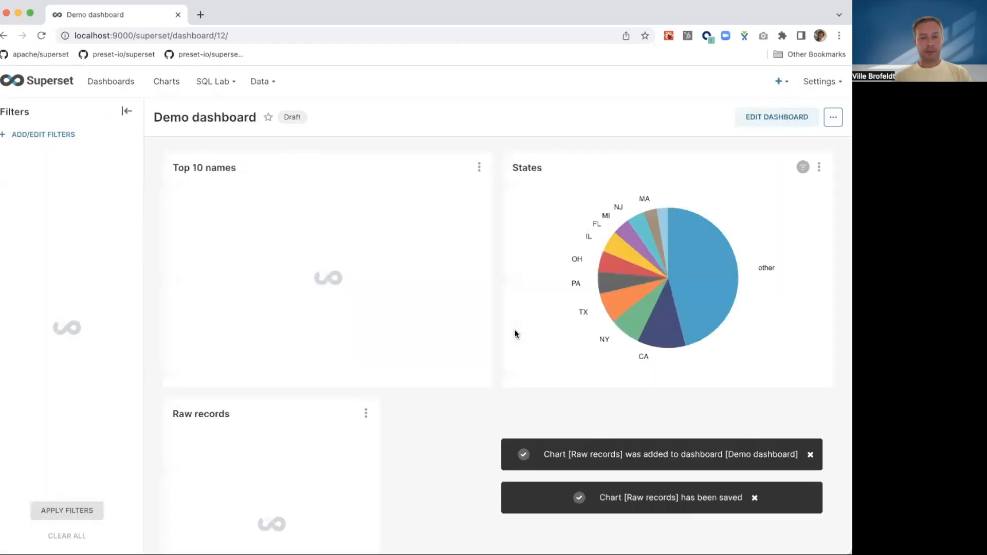
- Widen the Raw records chart to the full width of Demo dashboard and save the dashboard layout
left_click(795, 118)
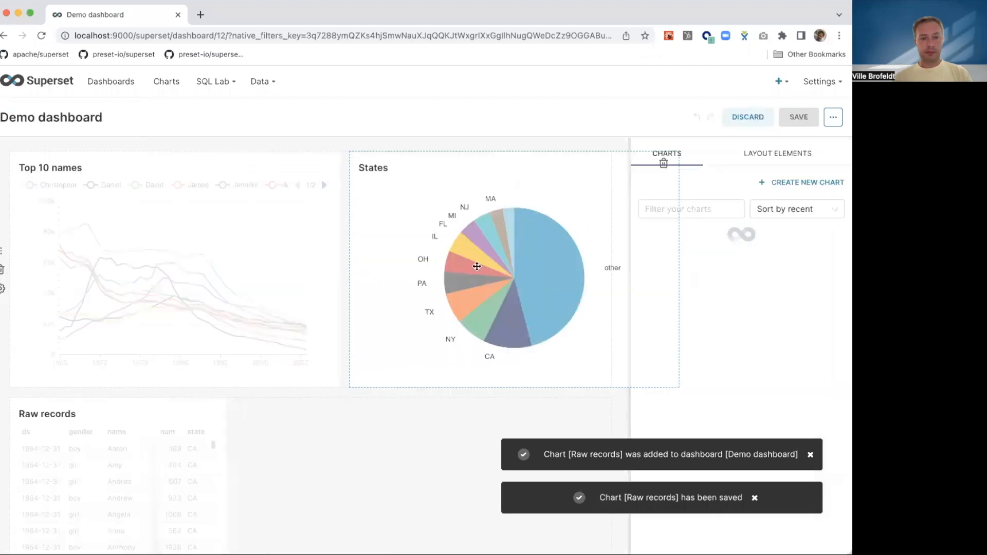
left_click_drag(203, 462, 617, 453)
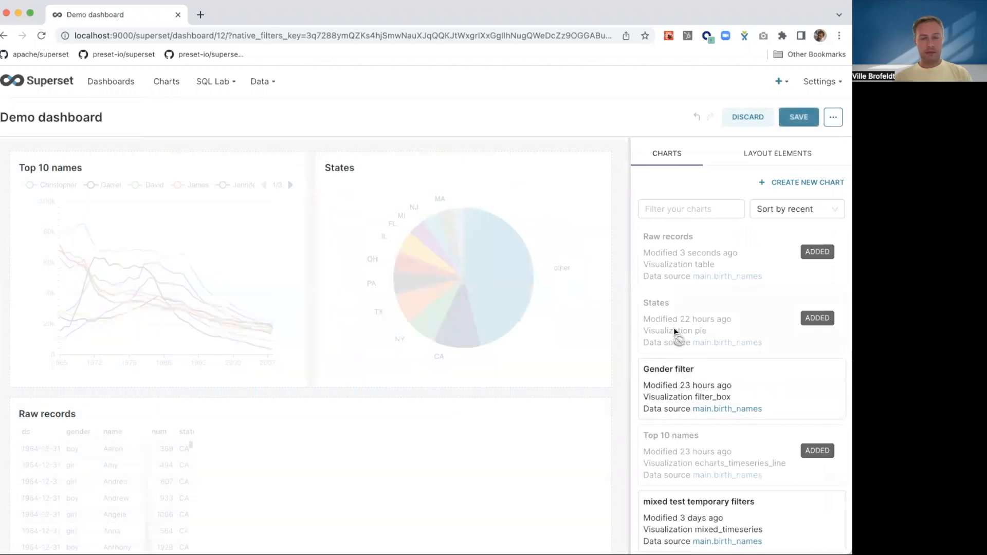
left_click(791, 120)
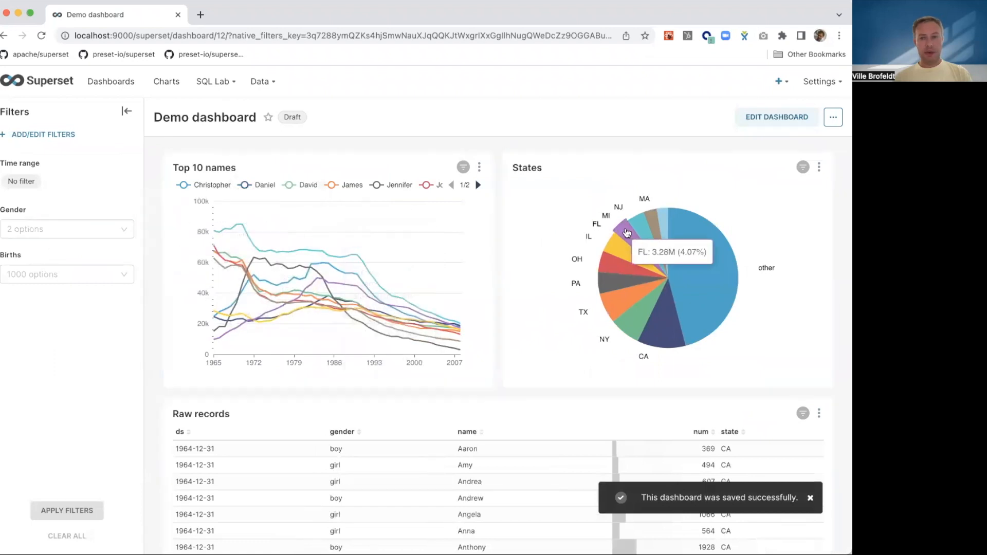
- Cross-filter the dashboard by the MA slice of the States pie, clear that cross filter, and look through the Raw records rows
left_click(663, 228)
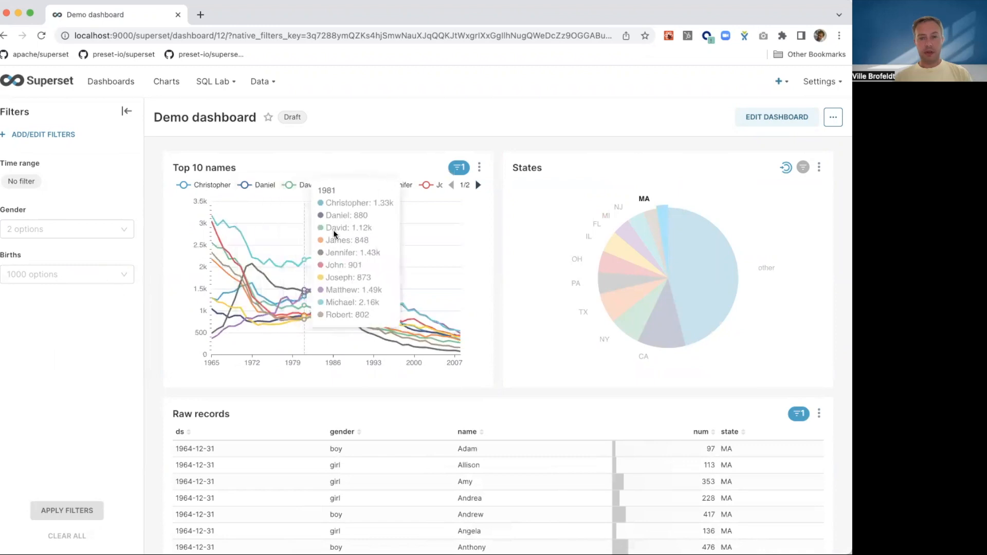
left_click(666, 223)
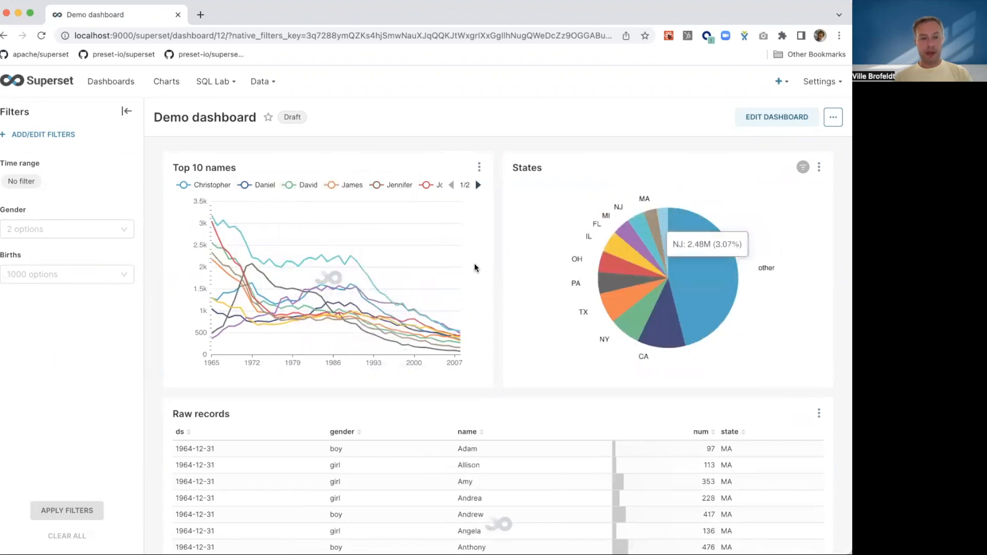
scroll(349, 459, "down", 15)
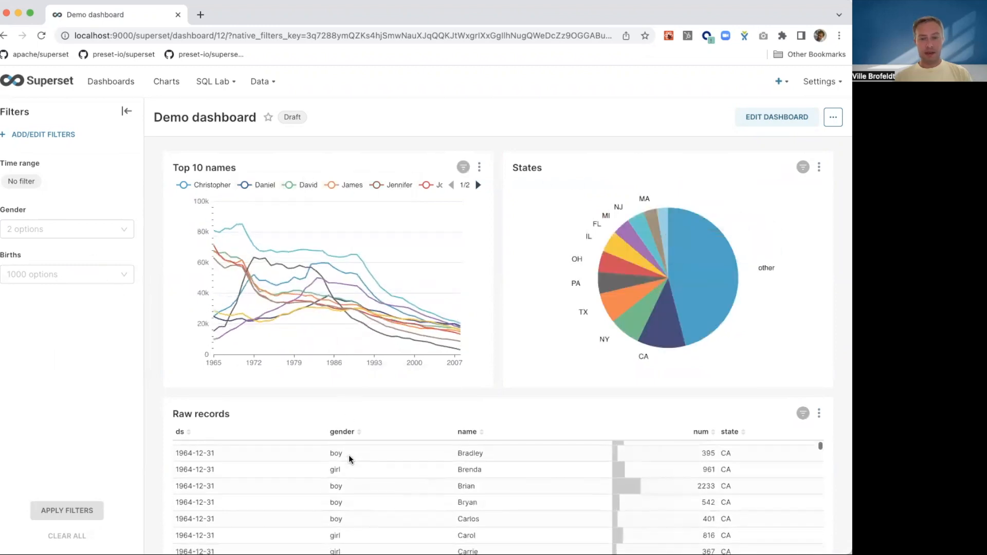
scroll(349, 459, "down", 5)
scroll(349, 459, "up", 20)
- Select boy in the Gender filter without applying it and look through the Raw records rows
left_click(65, 229)
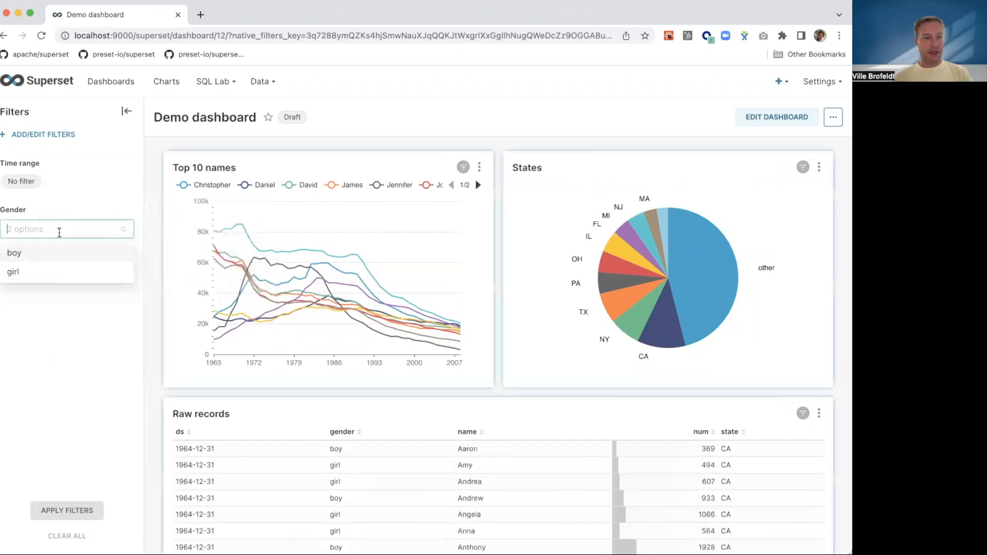
left_click(35, 255)
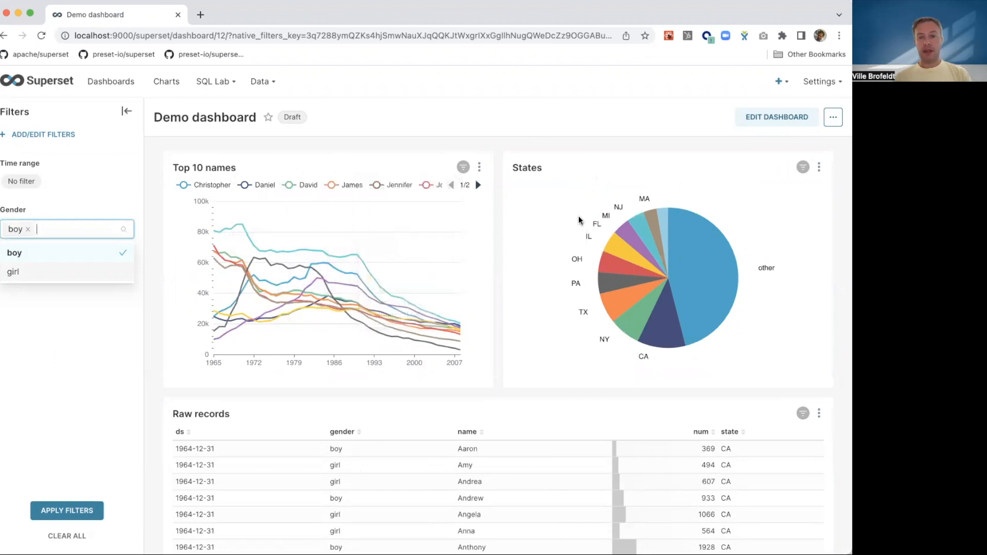
scroll(380, 463, "down", 5)
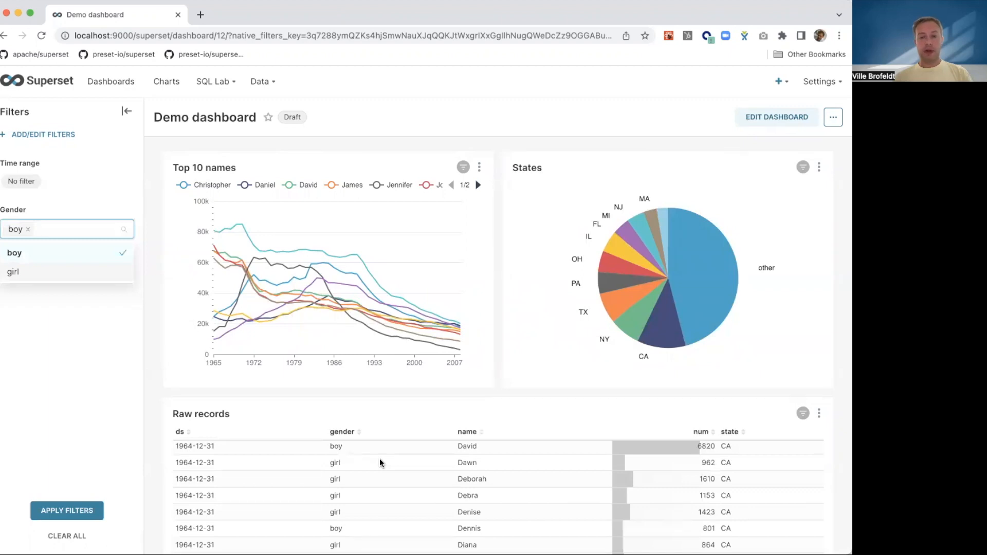
scroll(380, 458, "down", 5)
scroll(380, 459, "down", 5)
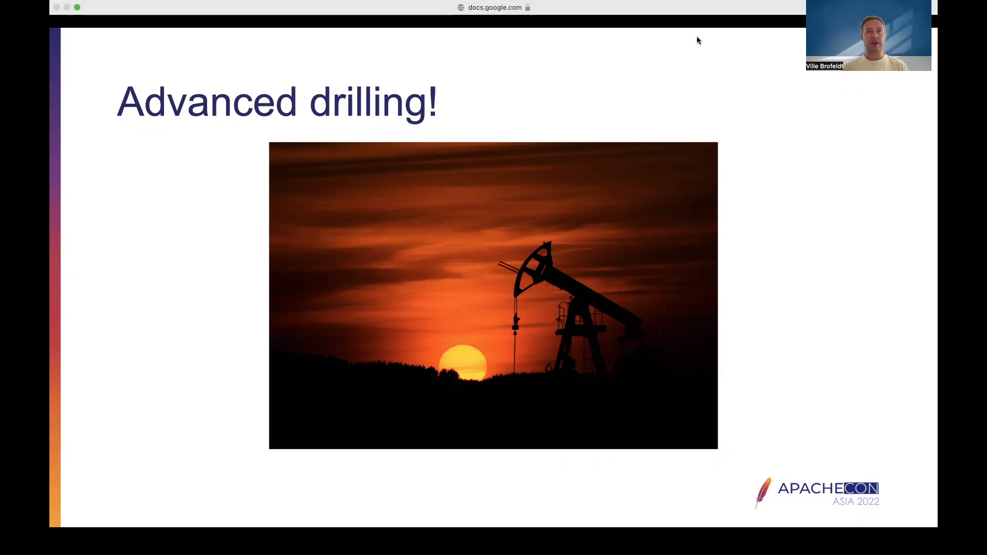
key("Right")
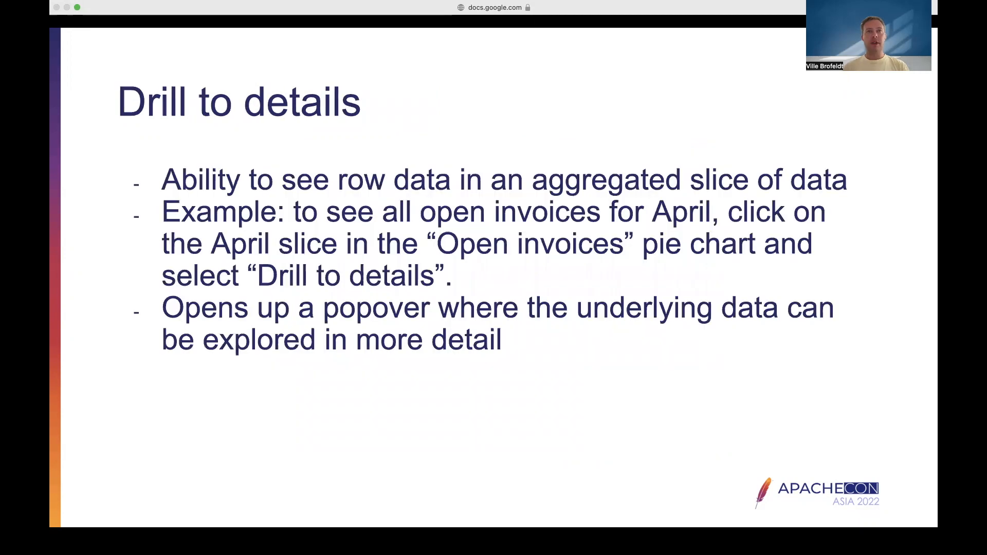